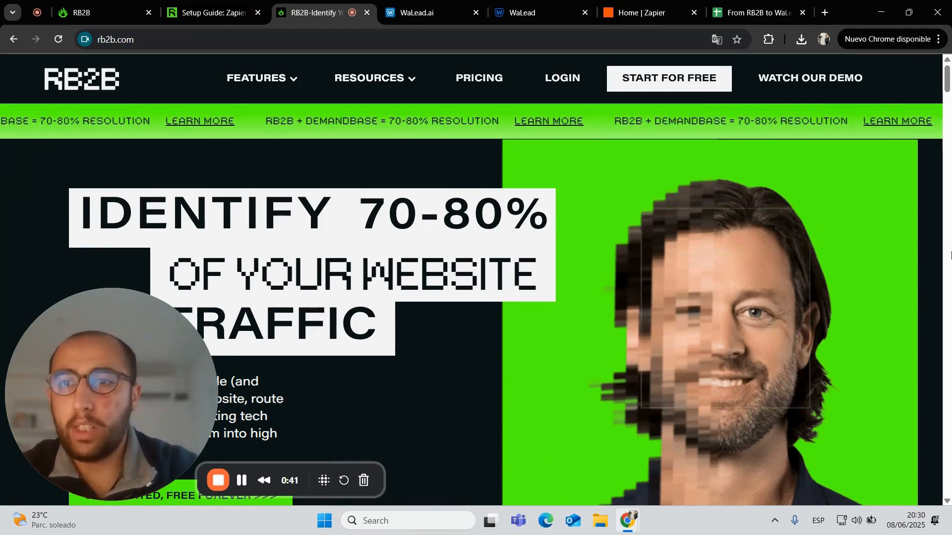
Bring up RB2B's Person-level visitors page listing the 26 identified profiles
click(134, 6)
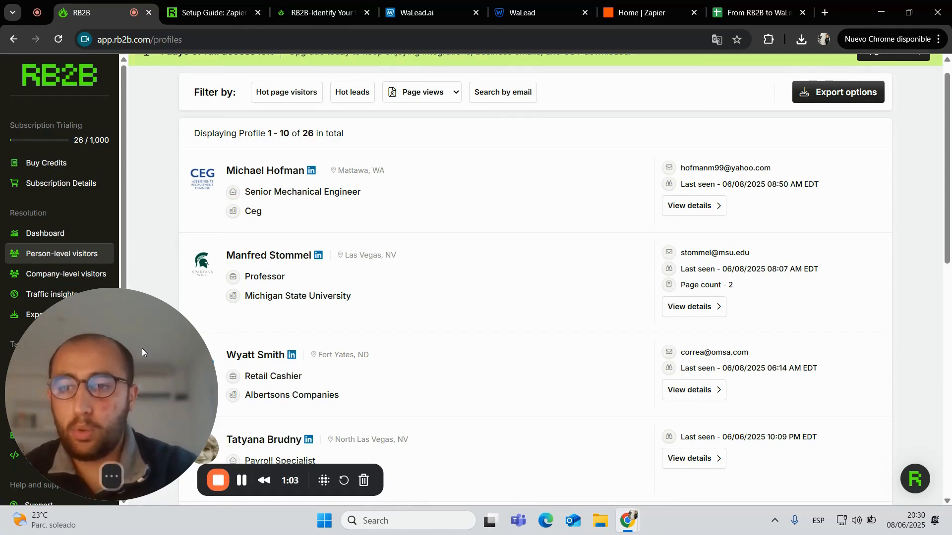
Switch to the RB2B help center's 'Setup Guide: Zapier' article
drag(142, 348, 252, 335)
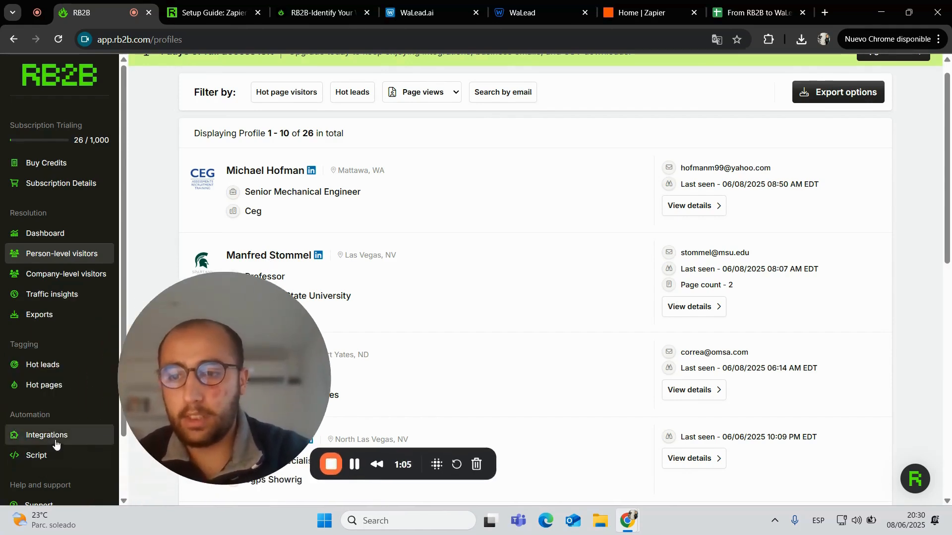
drag(195, 376, 79, 399)
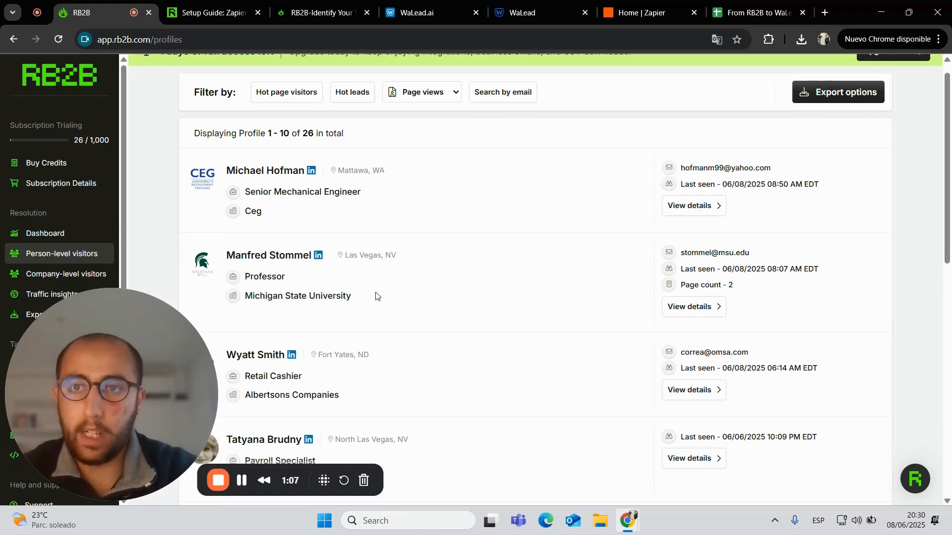
click(209, 12)
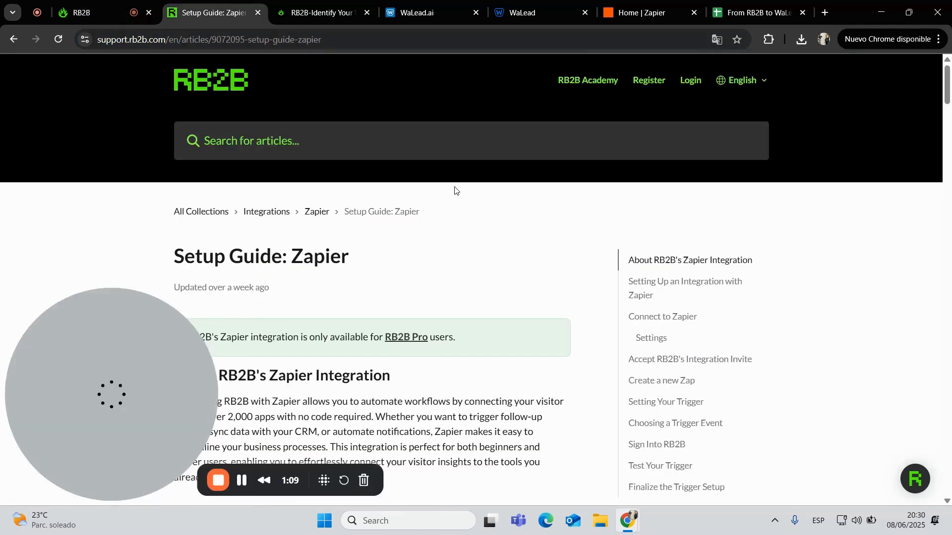
Review the guide's enlarged integration settings and integration keys screenshots
scroll(458, 187, down, 4)
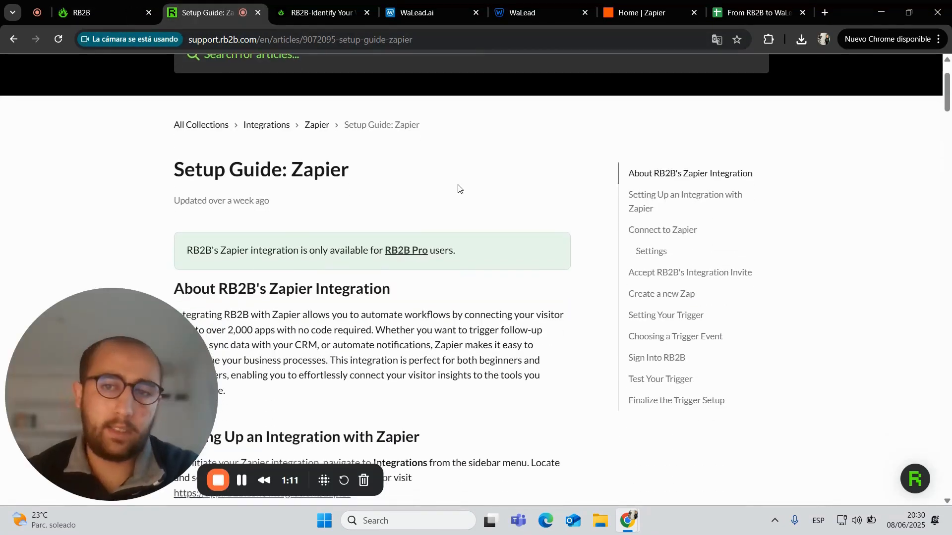
scroll(458, 188, down, 5)
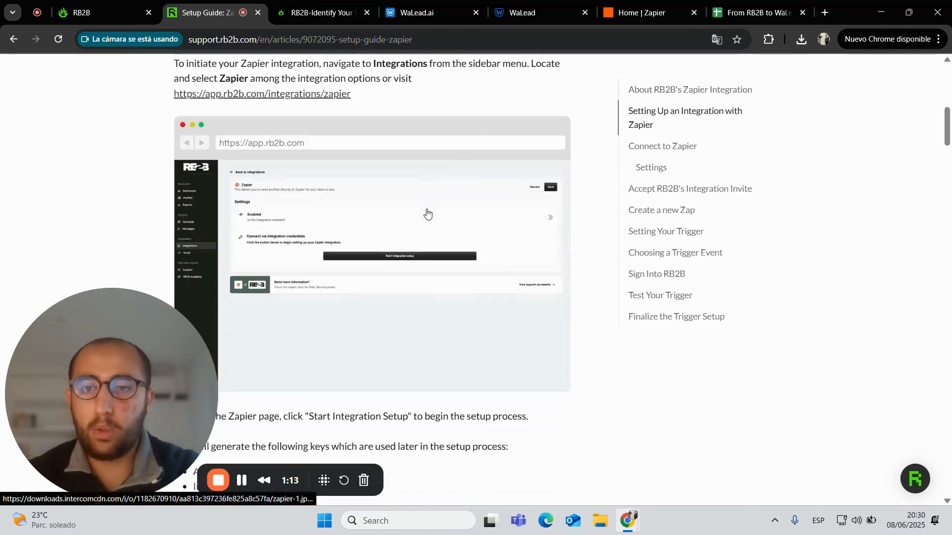
click(199, 197)
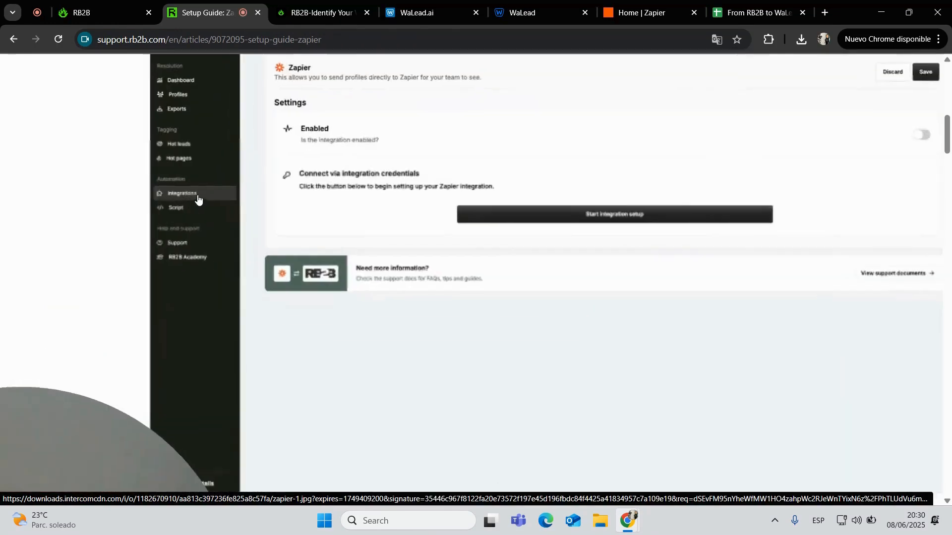
scroll(367, 203, up, 2)
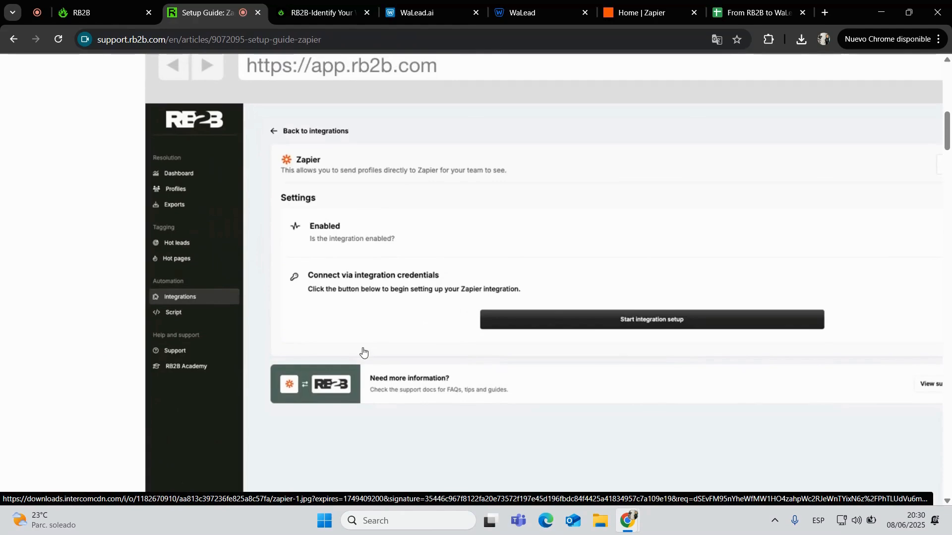
scroll(382, 286, down, 10)
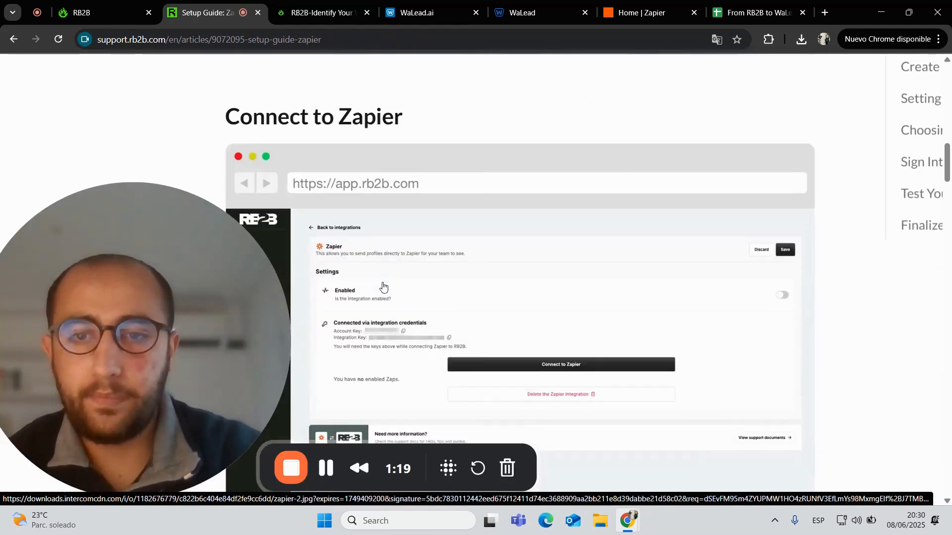
click(411, 239)
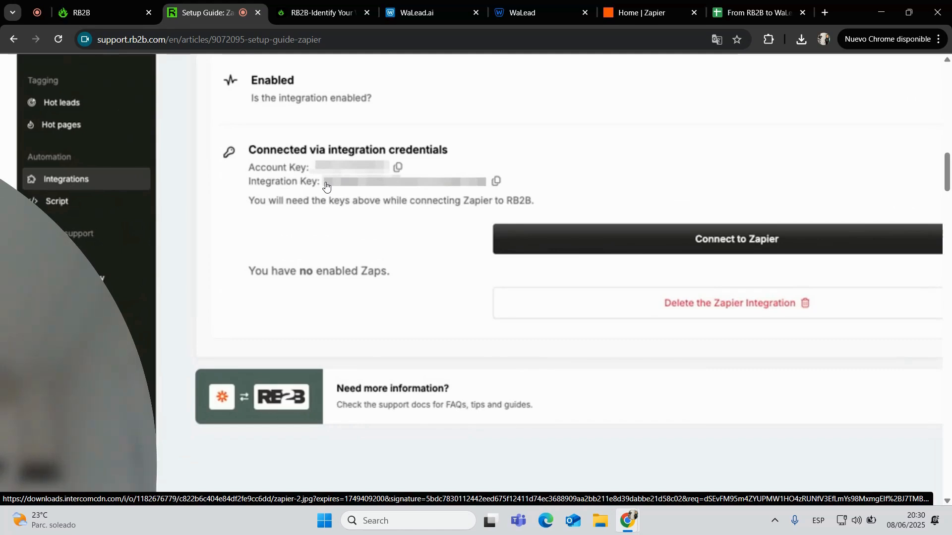
Read the rest of the guide through creating a Zap, then go to Zapier home
scroll(326, 188, down, 1)
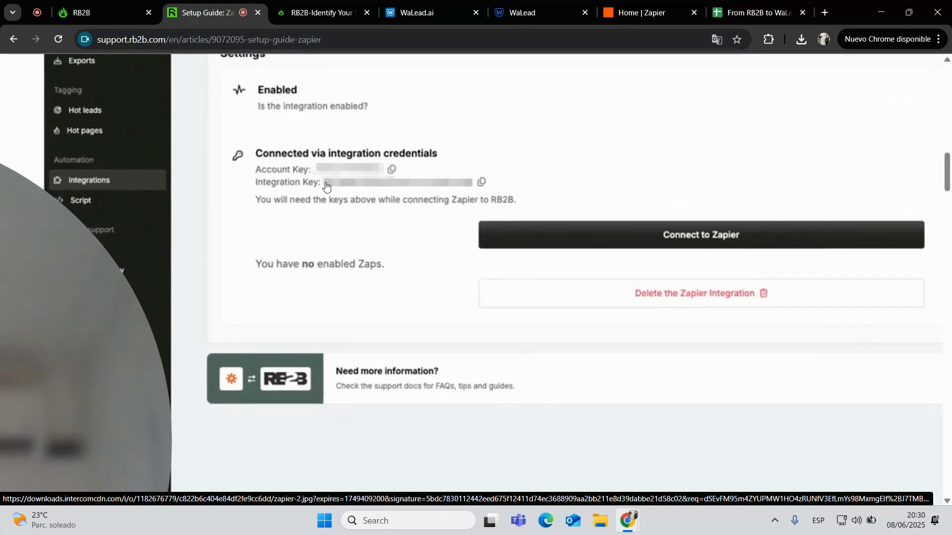
scroll(326, 186, down, 1)
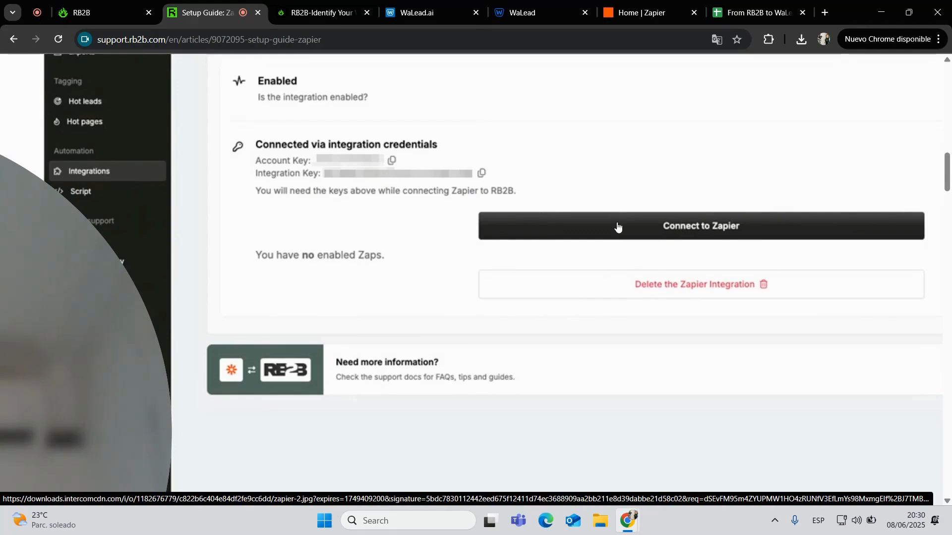
scroll(692, 237, down, 5)
scroll(692, 238, down, 5)
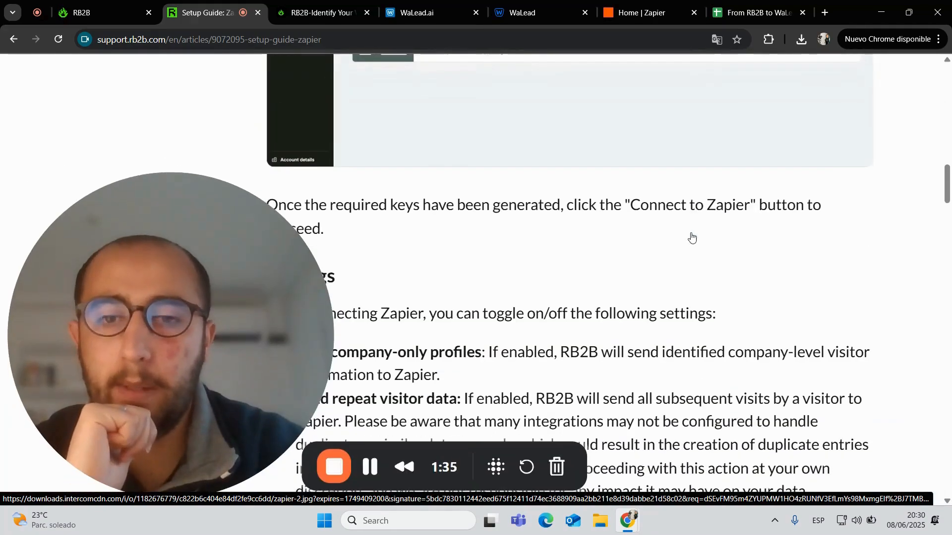
scroll(692, 238, down, 3)
scroll(463, 312, down, 7)
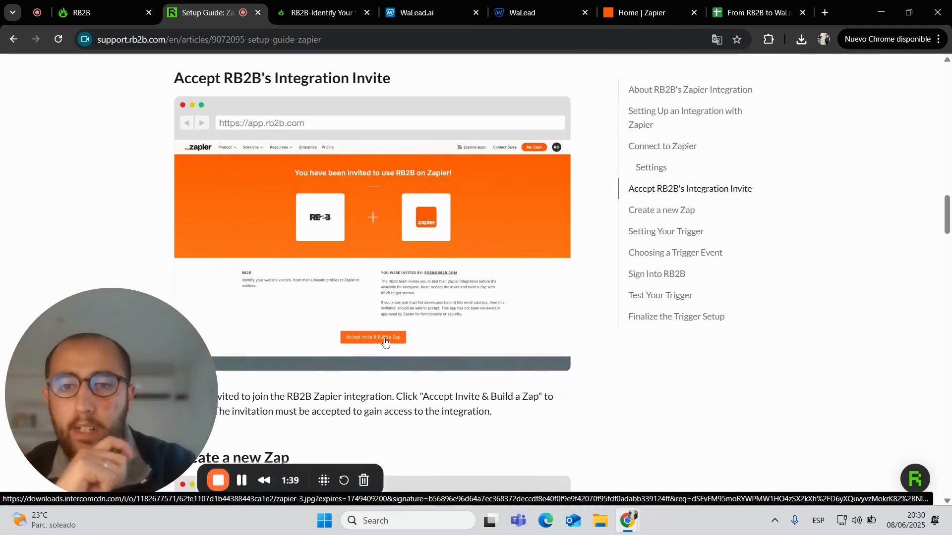
scroll(385, 341, down, 5)
scroll(385, 341, down, 3)
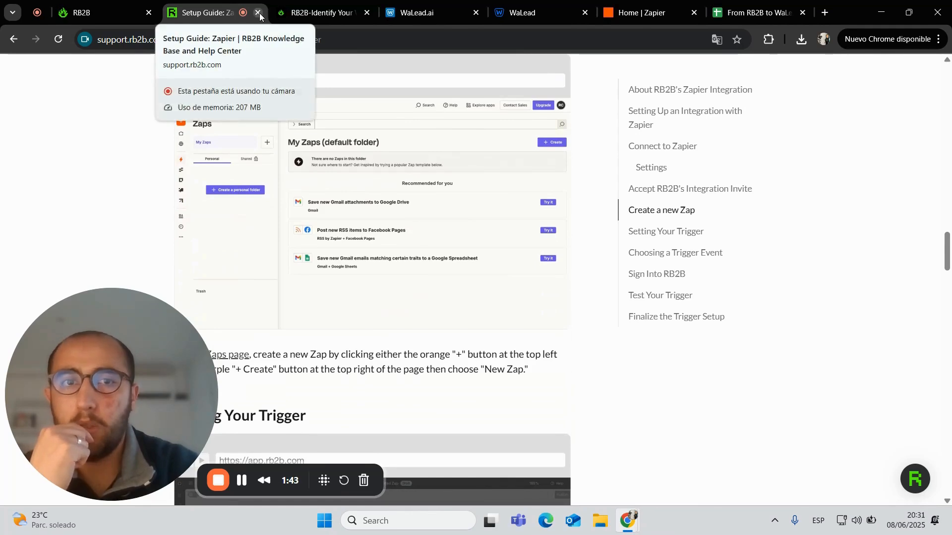
click(683, 5)
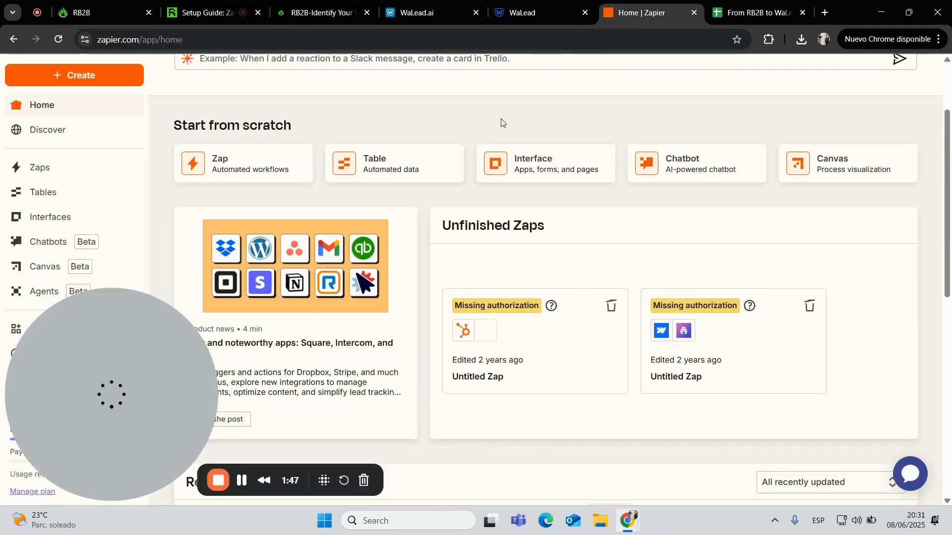
Create a new Zap and choose RB2B as its trigger app
click(103, 78)
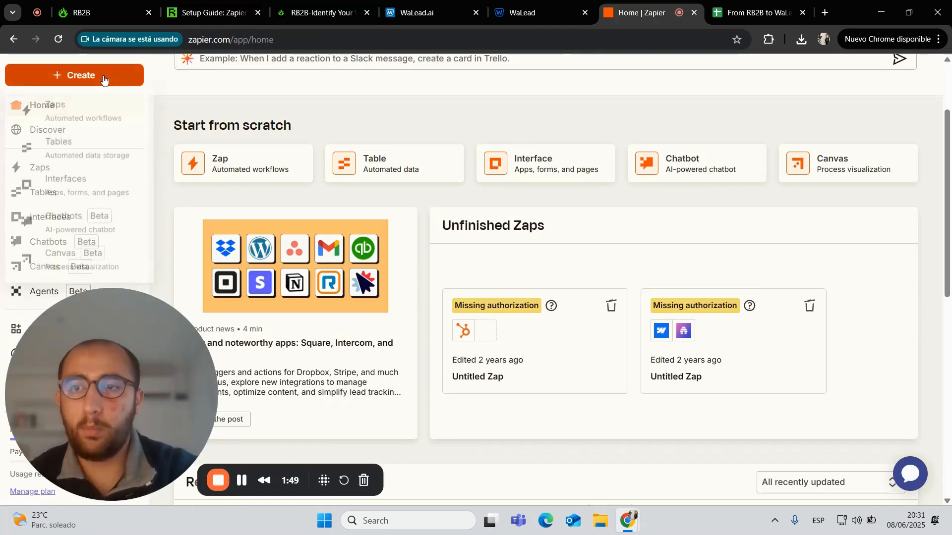
click(86, 111)
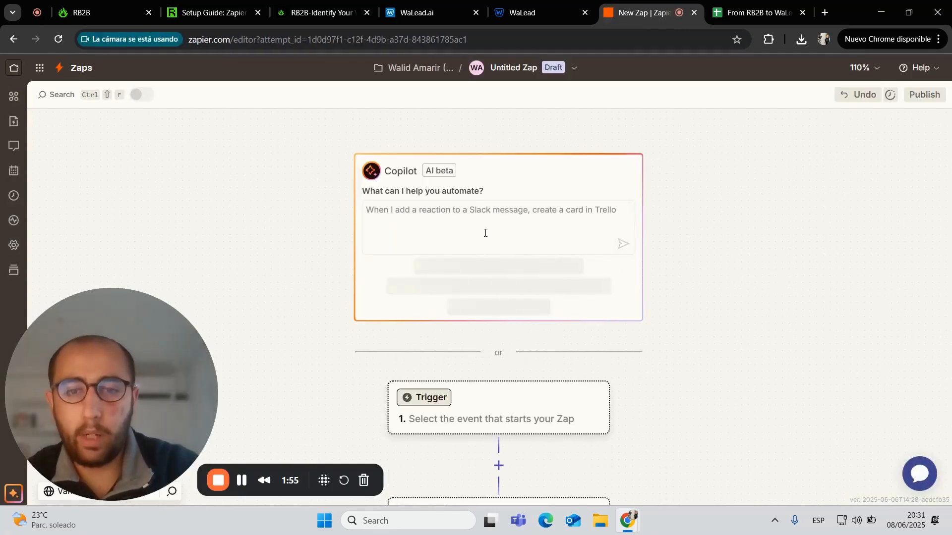
scroll(484, 347, down, 2)
click(487, 322)
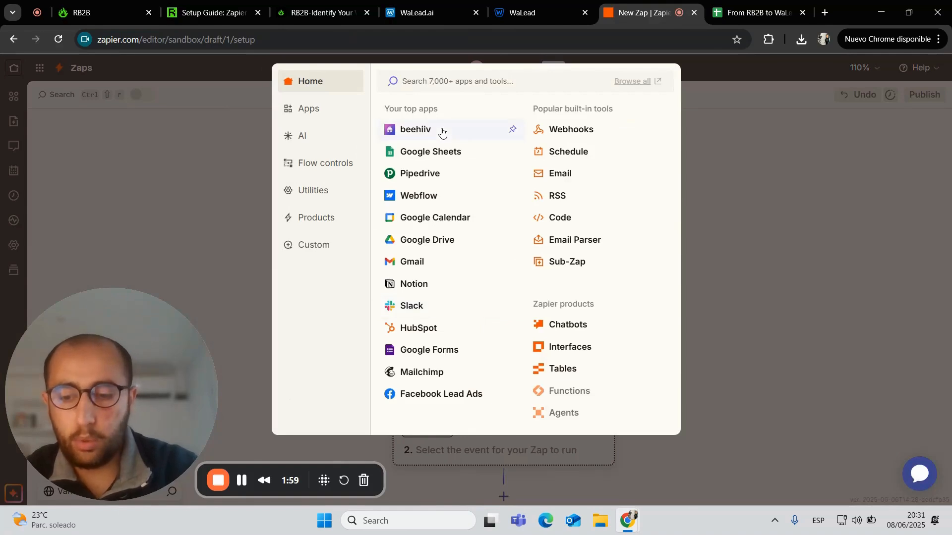
text(r2)
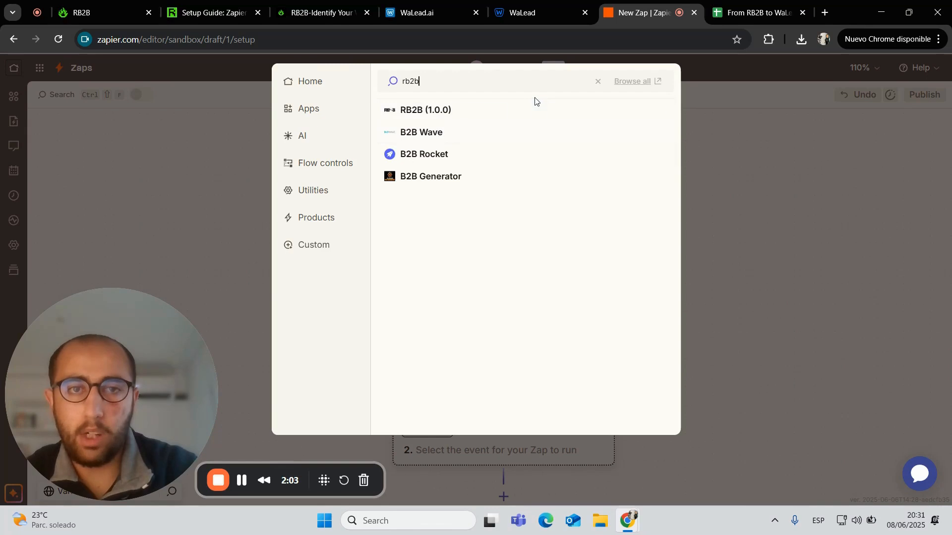
click(535, 111)
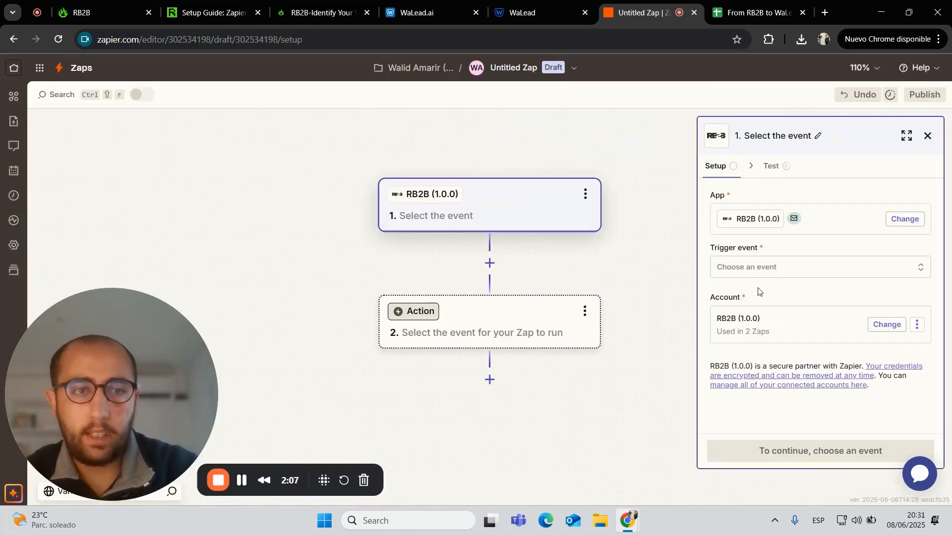
Set the trigger event to New Profile, test it, and continue with the sample record
click(773, 276)
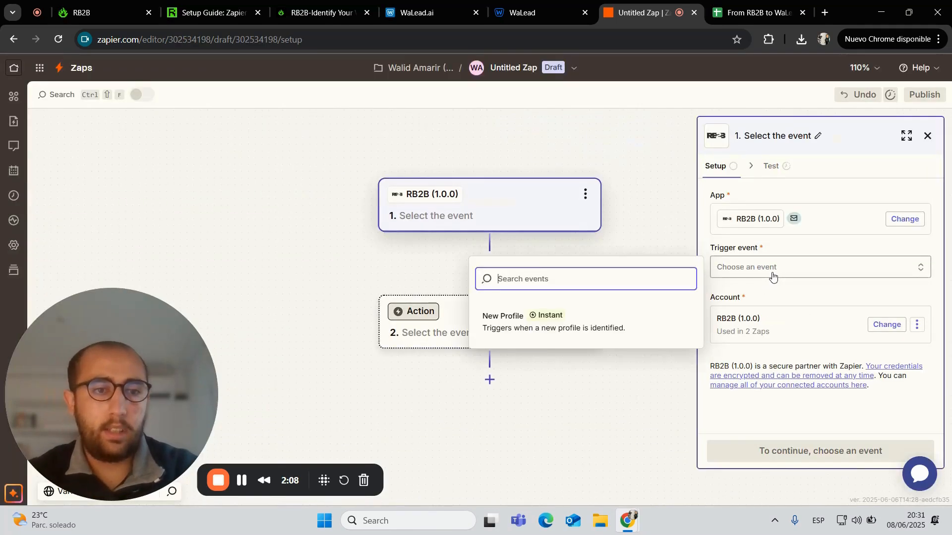
click(566, 335)
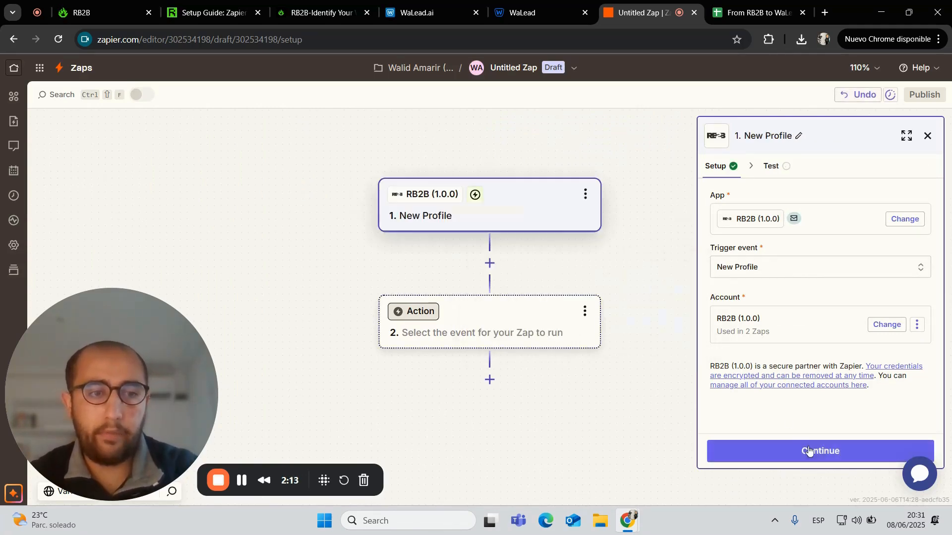
click(809, 451)
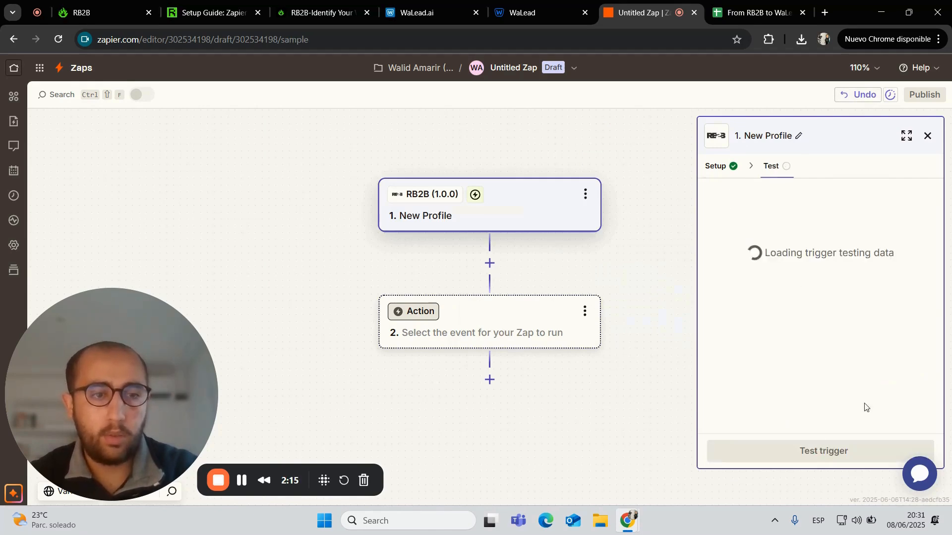
click(826, 451)
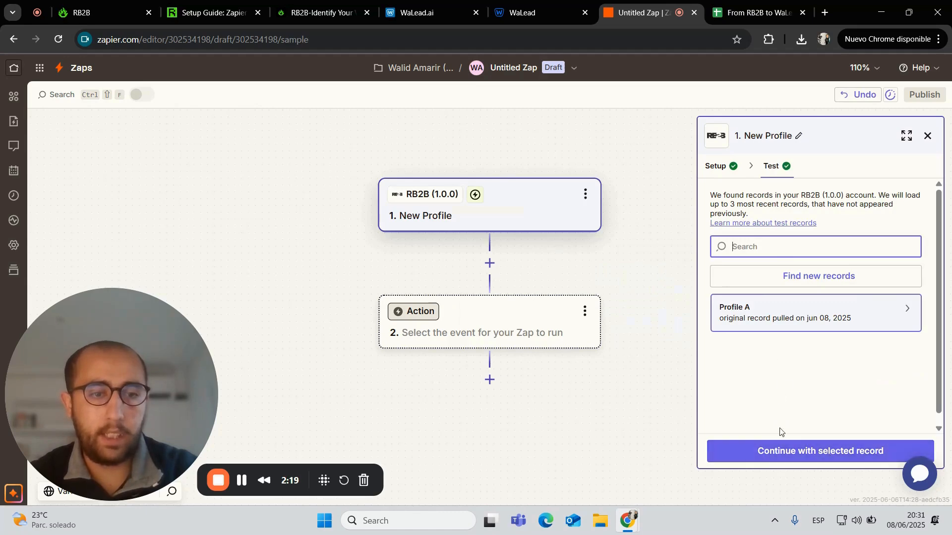
click(770, 453)
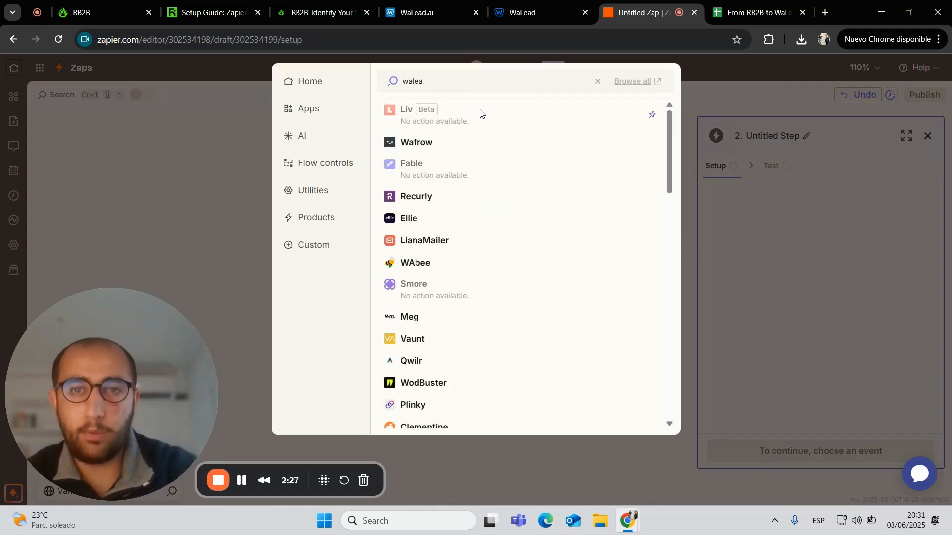
Pick Google Sheets for the second step, then view the 'From RB2B to WaLead' spreadsheet
key(BackSpace)
key(BackSpace)
key(BackSpace)
key(BackSpace)
key(BackSpace)
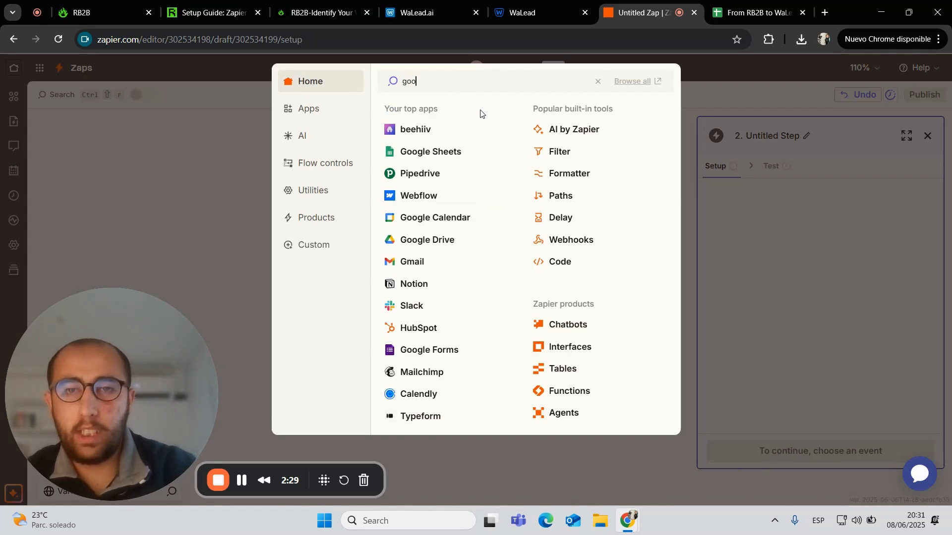
text(google s)
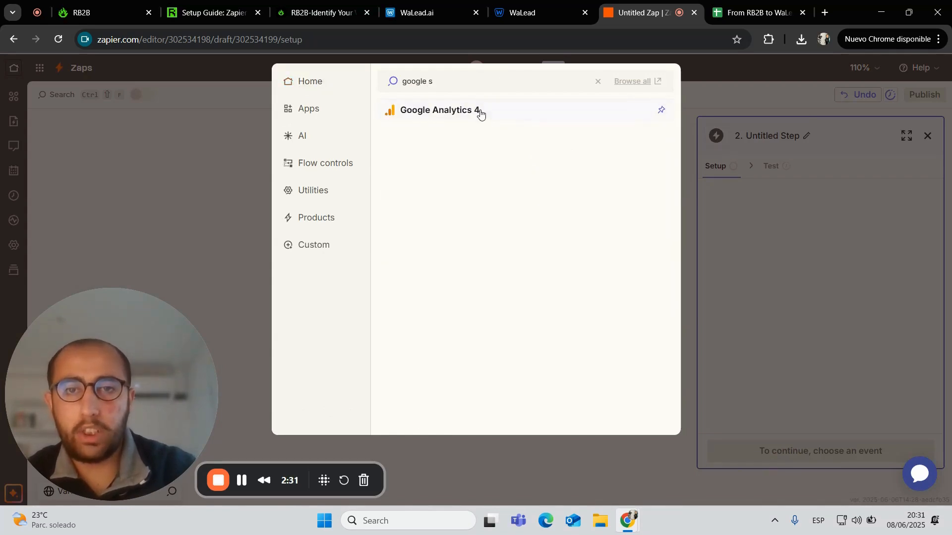
key(BackSpace)
click(480, 114)
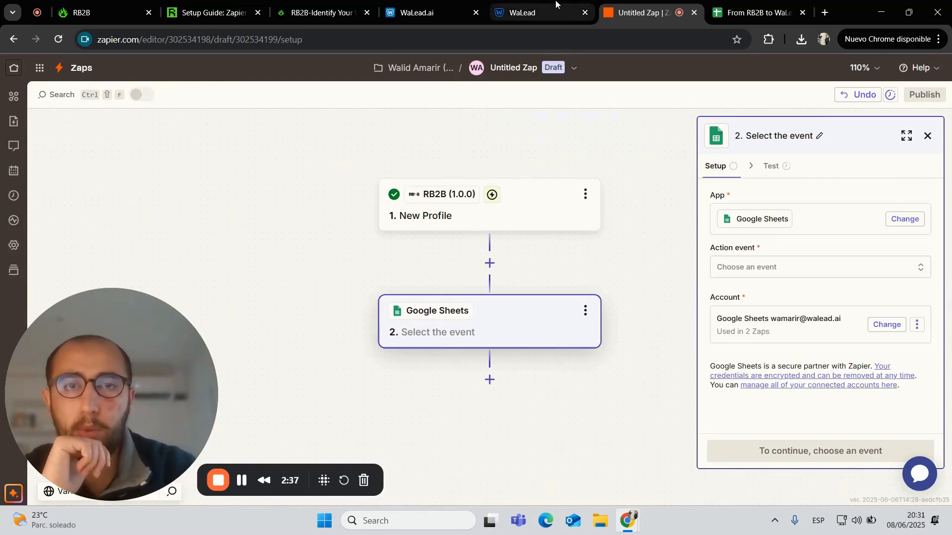
mouse_move(562, 4)
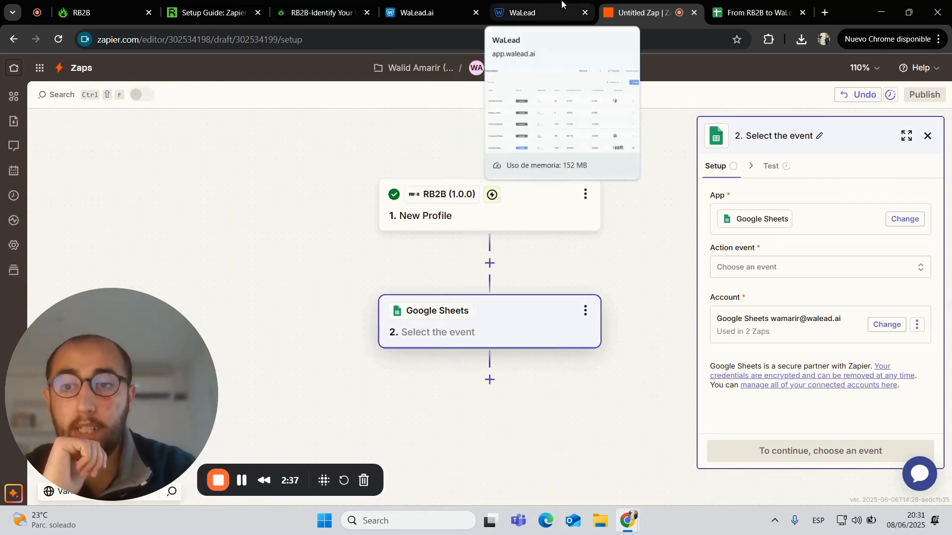
click(756, 12)
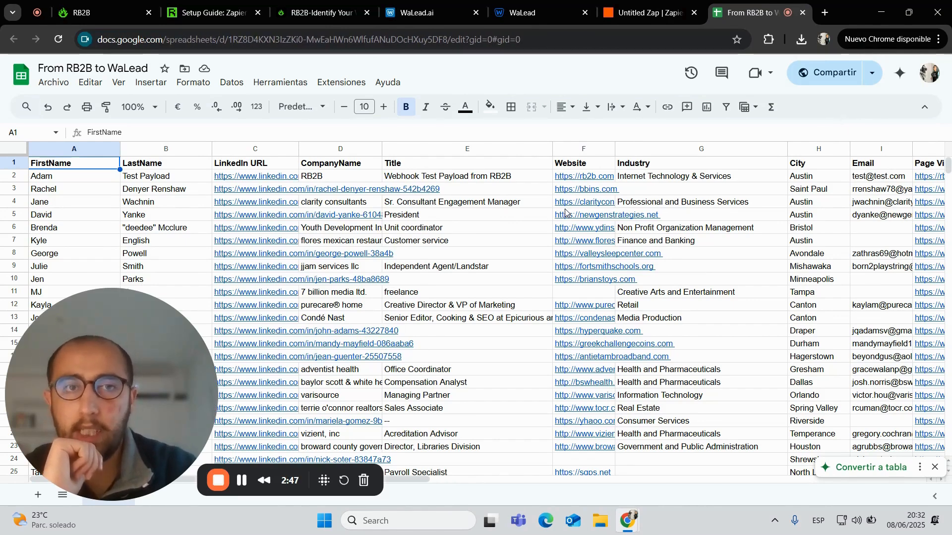
Return to the Untitled Zap editor with its Google Sheets step open
mouse_move(566, 212)
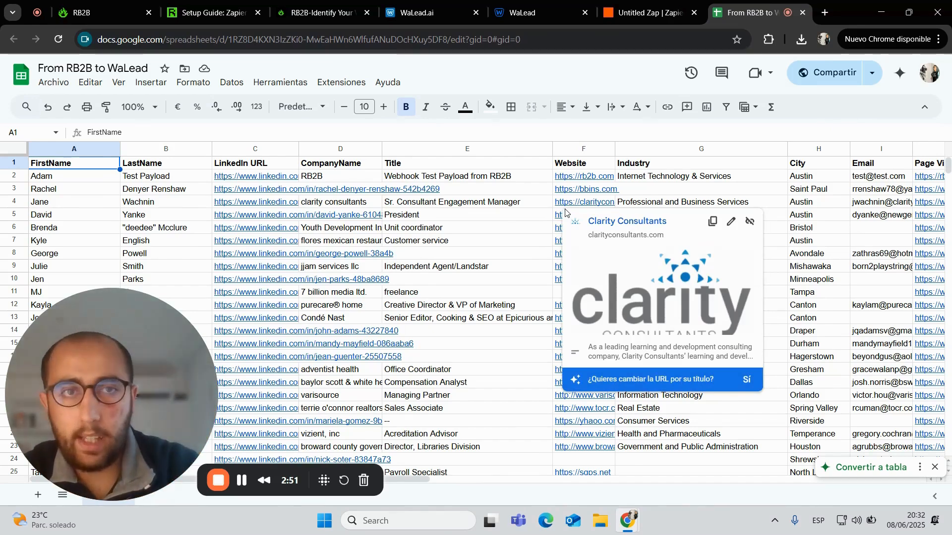
click(644, 4)
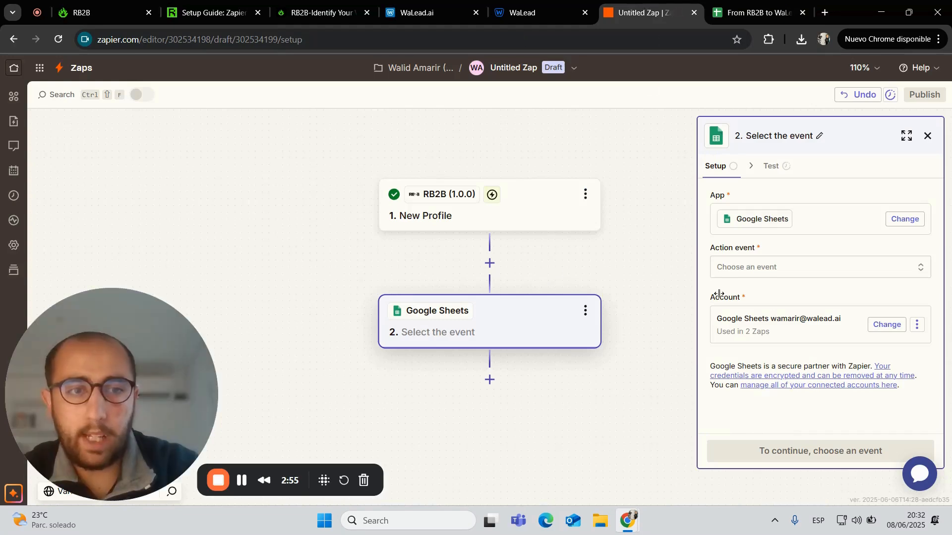
Set the Google Sheets action event to Create Spreadsheet Row and continue to Configure
click(768, 269)
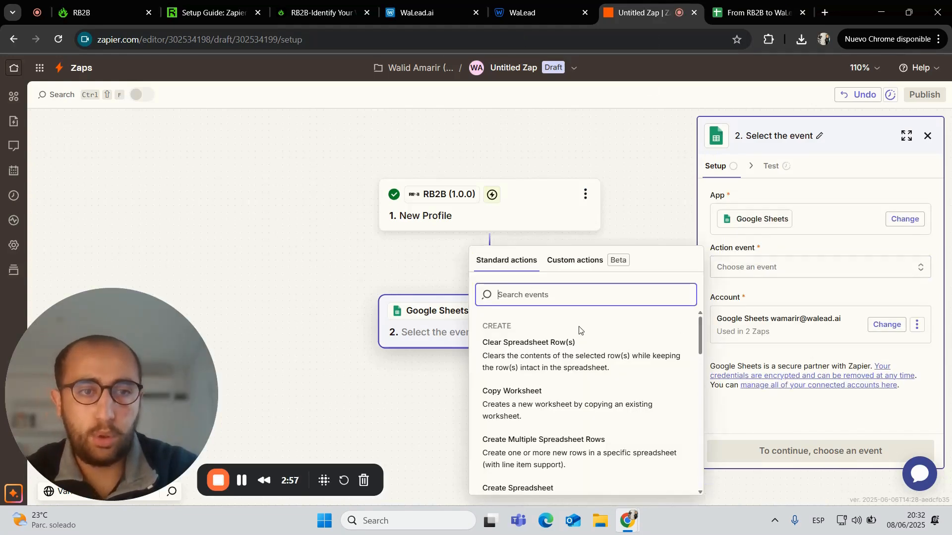
text(cre)
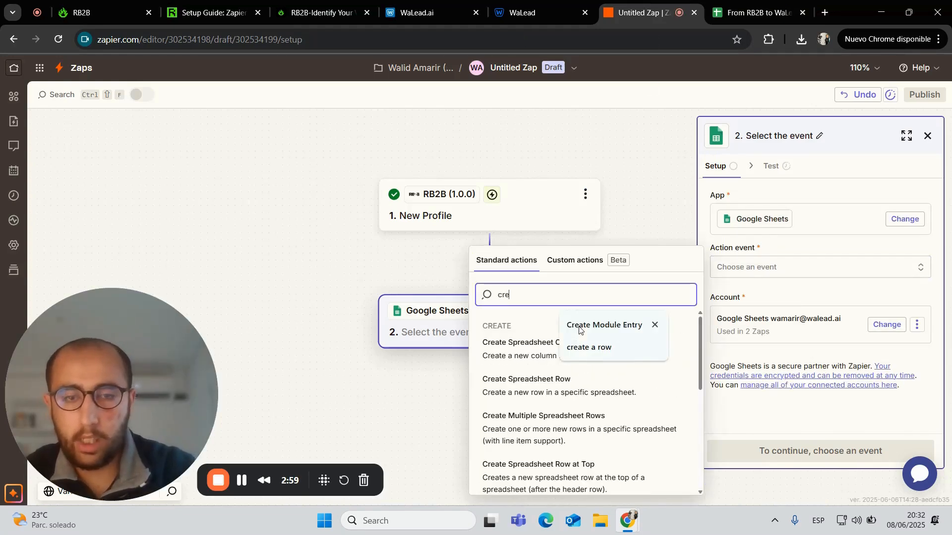
text(ate a row)
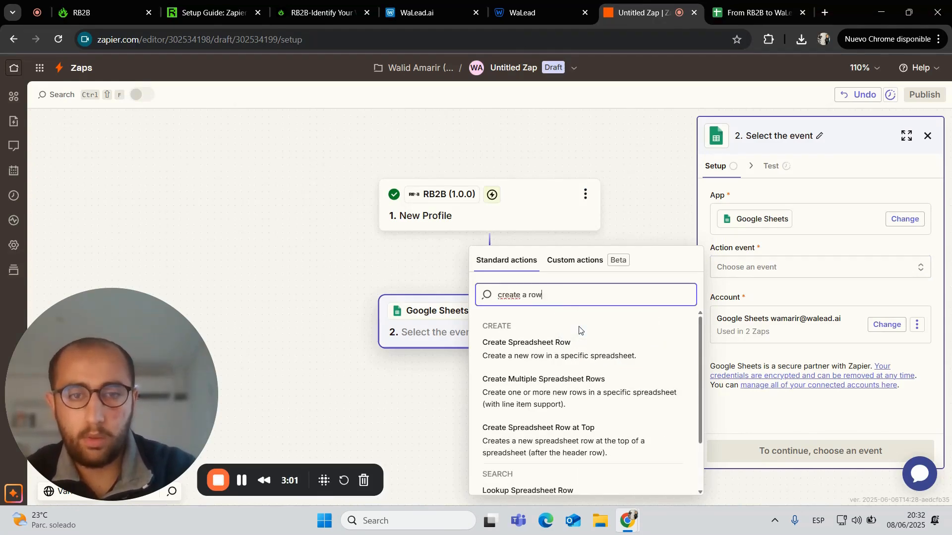
click(534, 353)
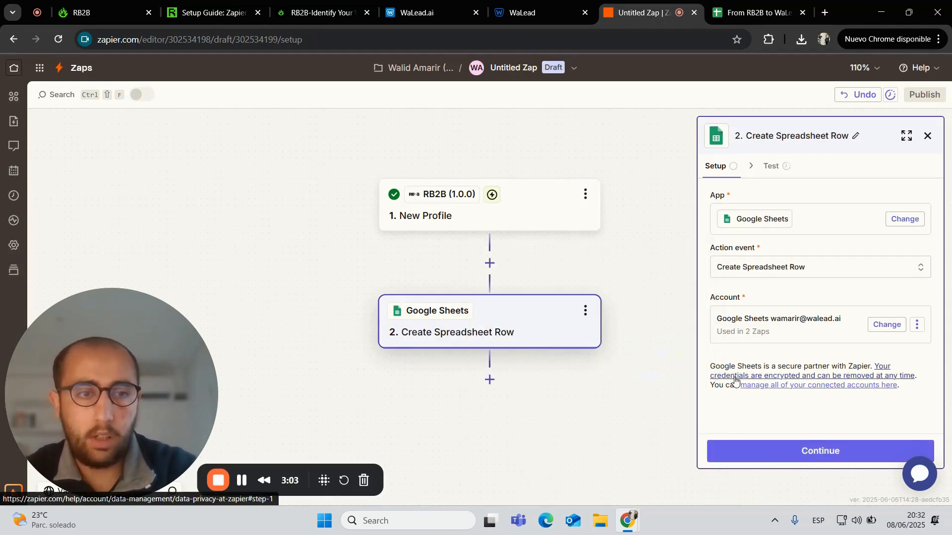
click(793, 452)
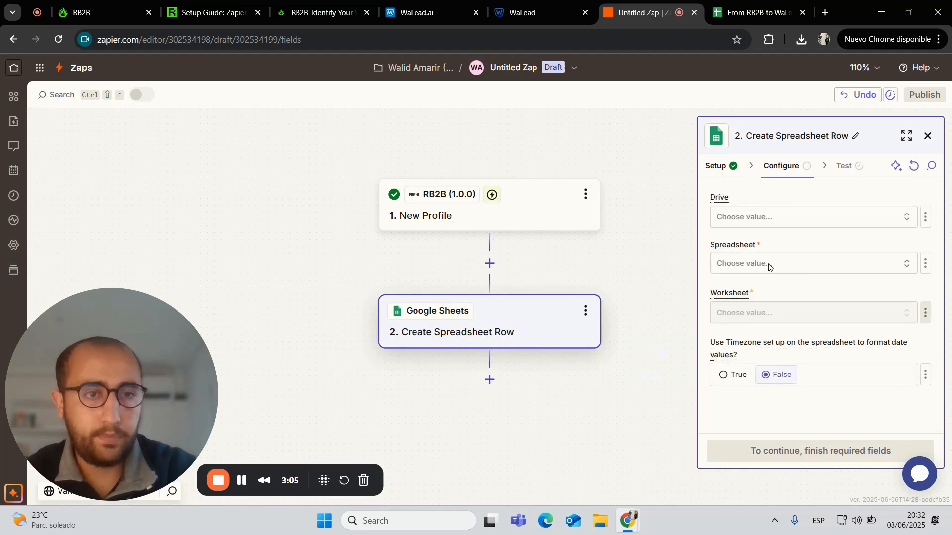
Set Drive to My Google Drive, spreadsheet 'From RB2B to WaLead', worksheet Hoja 1
click(755, 224)
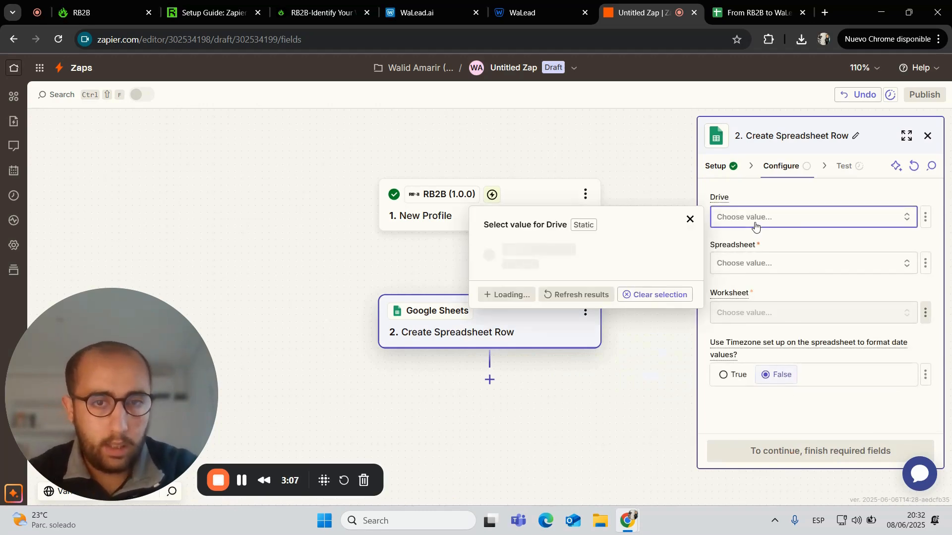
click(609, 249)
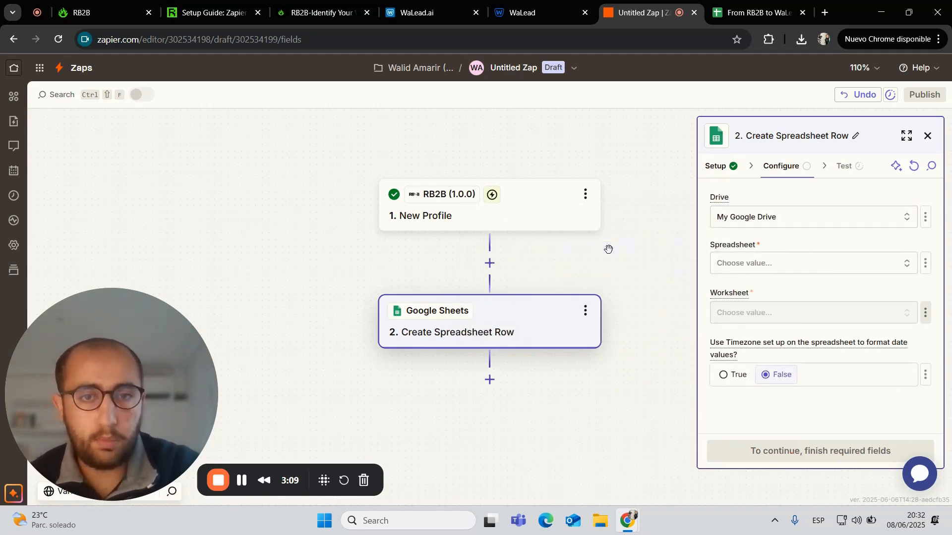
click(800, 269)
scroll(575, 355, down, 1)
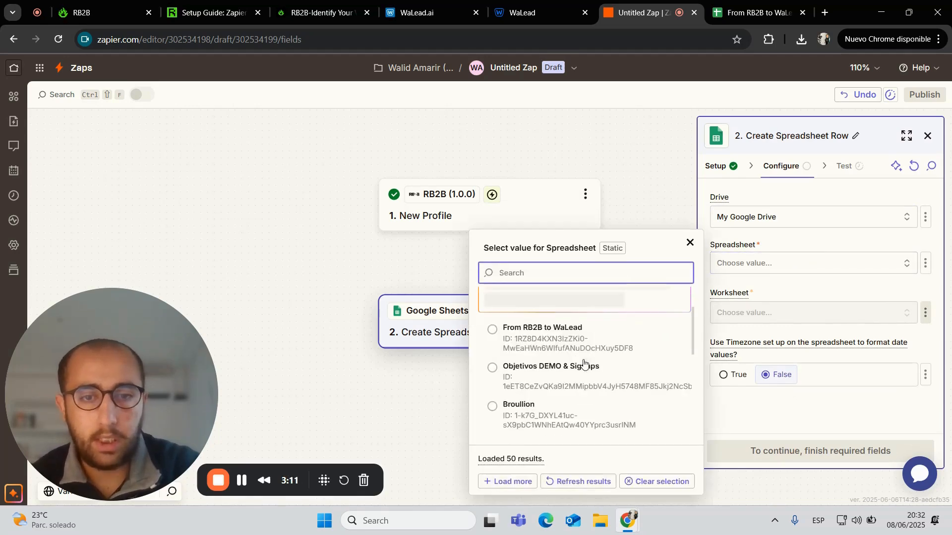
click(561, 347)
click(720, 320)
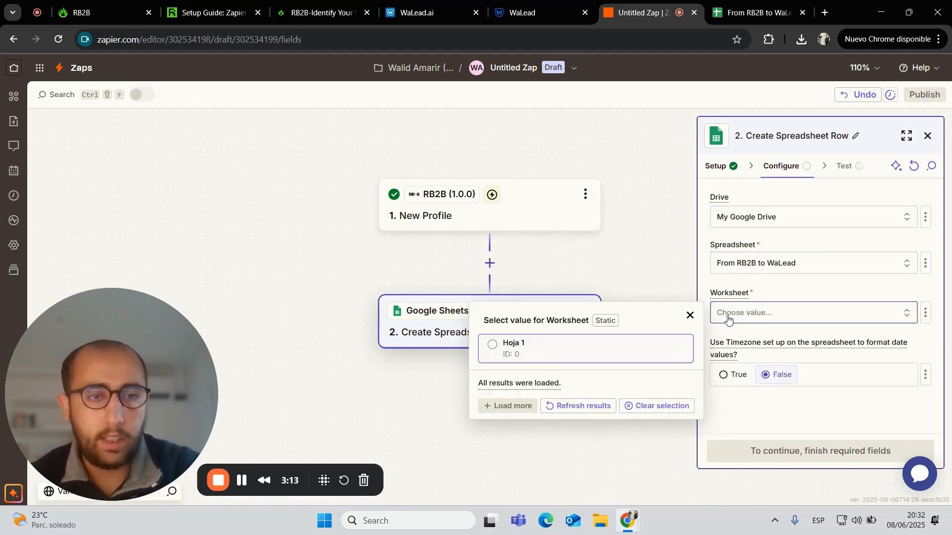
click(560, 354)
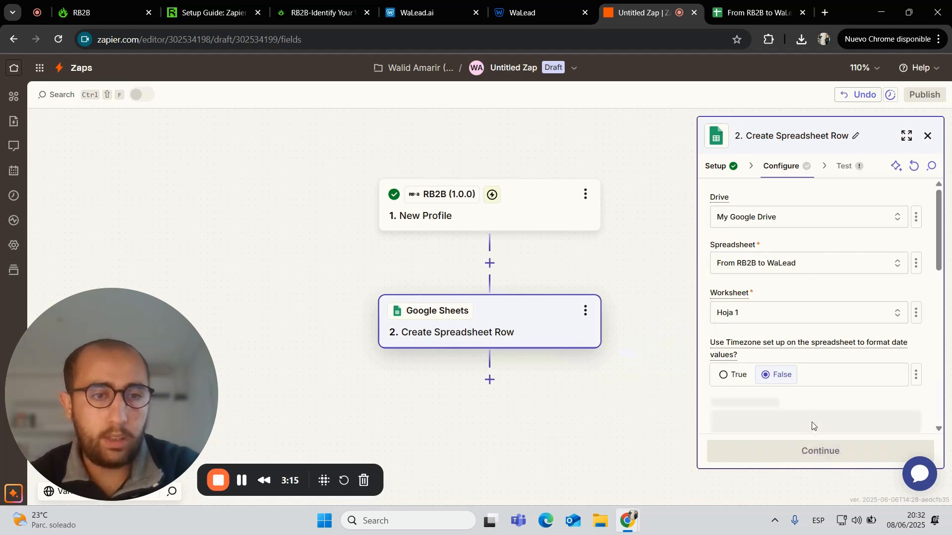
scroll(814, 419, down, 2)
scroll(793, 392, down, 2)
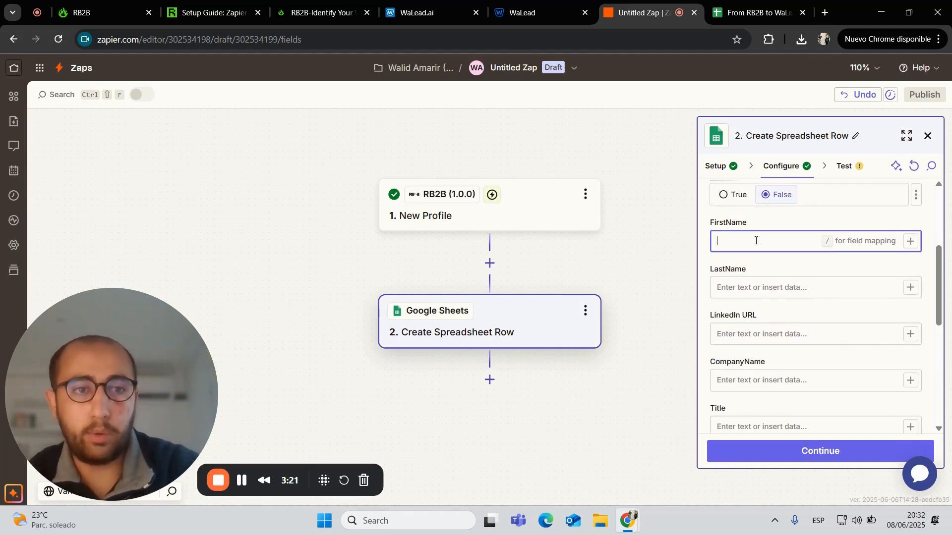
drag(747, 225, 710, 221)
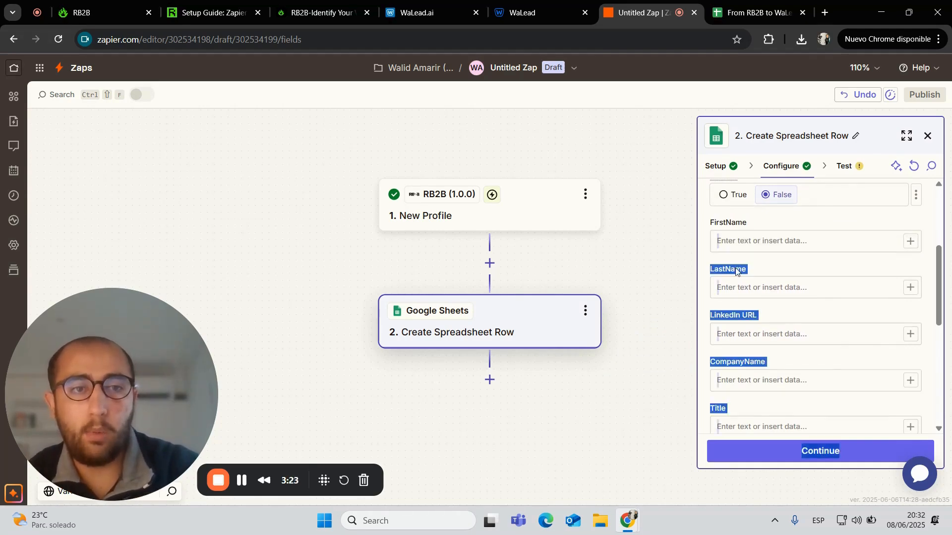
scroll(736, 268, down, 2)
Compare the spreadsheet's columns against the loaded fields, then return to the Zap editor
click(757, 13)
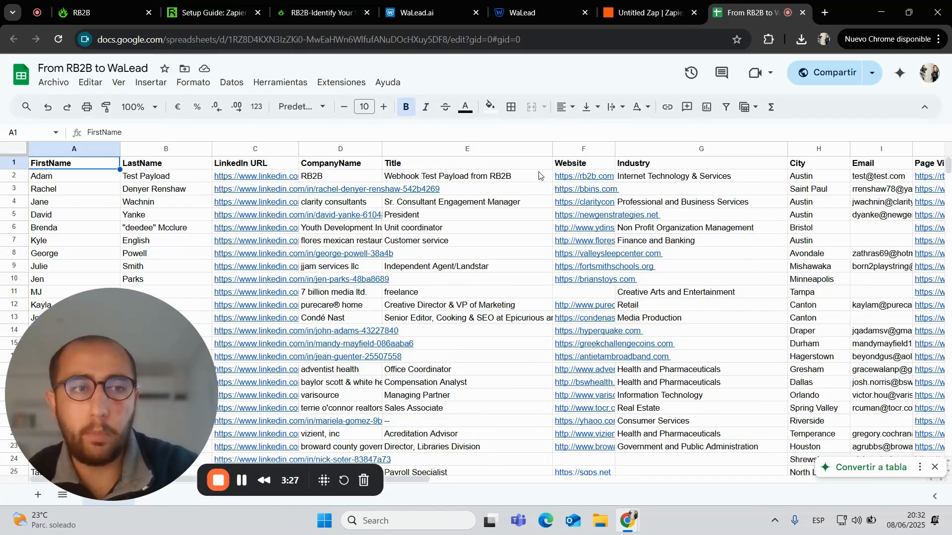
scroll(539, 175, right, 4)
scroll(539, 176, left, 4)
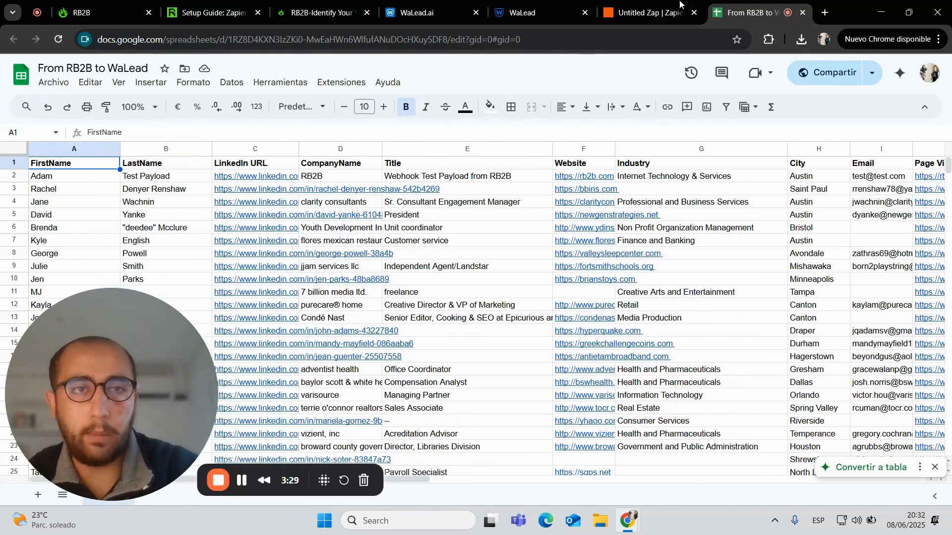
click(679, 6)
Map RB2B First Name, Last Name and LinkedIn URL into FirstName, LastName and LinkedIn URL
scroll(772, 229, up, 1)
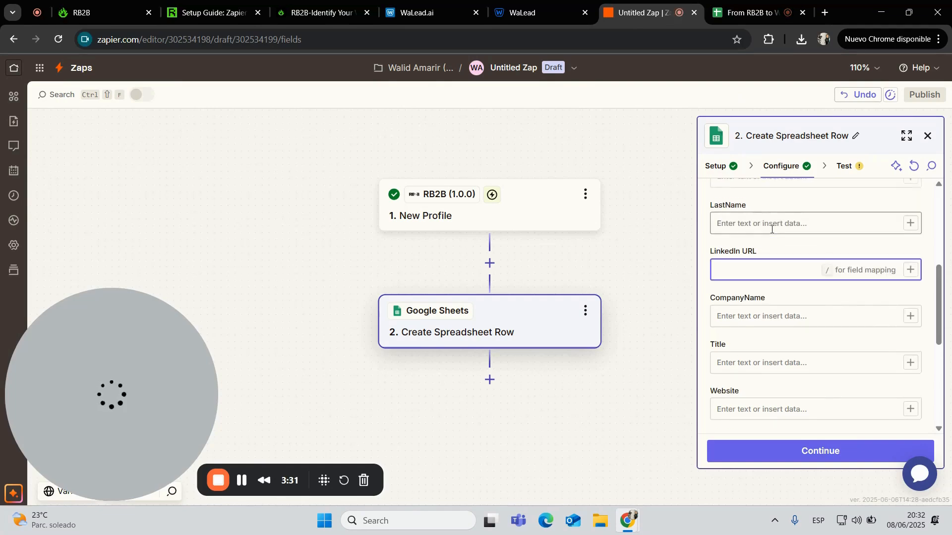
scroll(829, 263, up, 1)
click(835, 227)
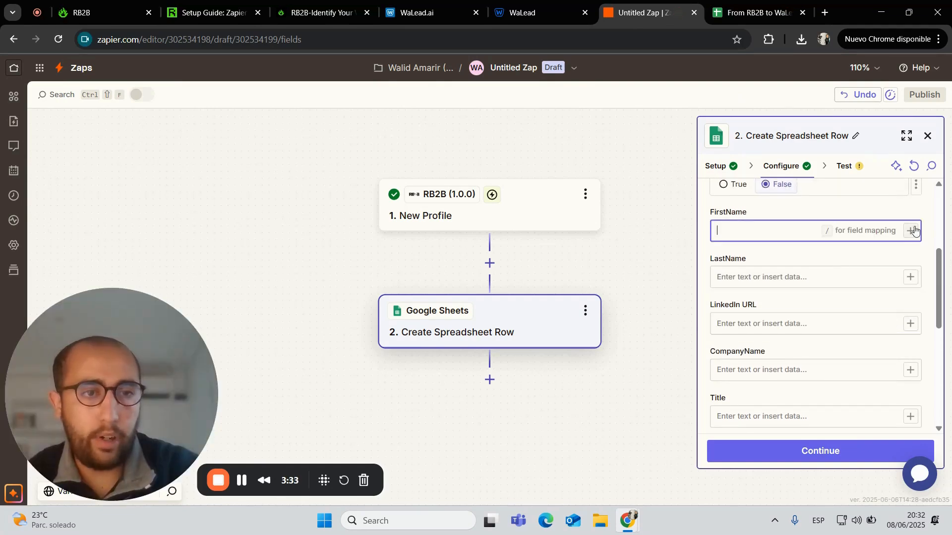
click(910, 230)
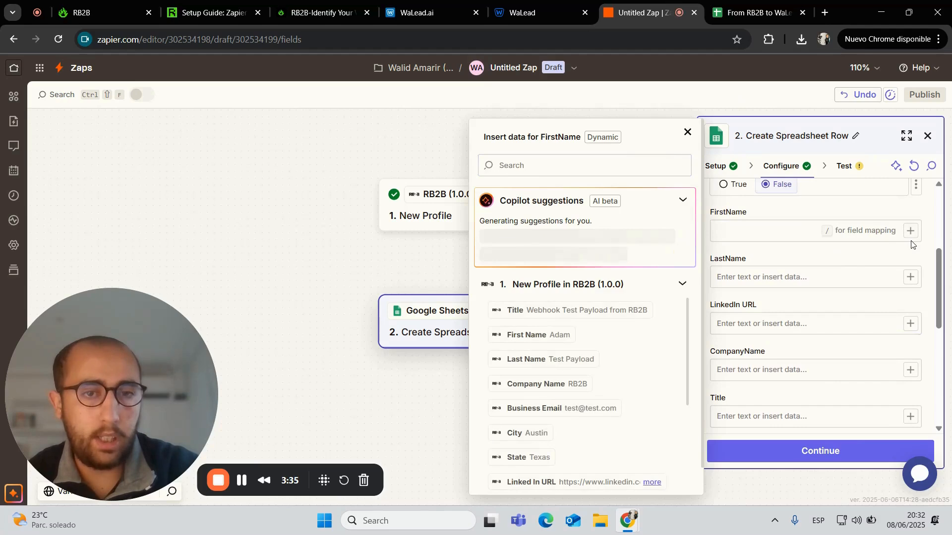
click(534, 336)
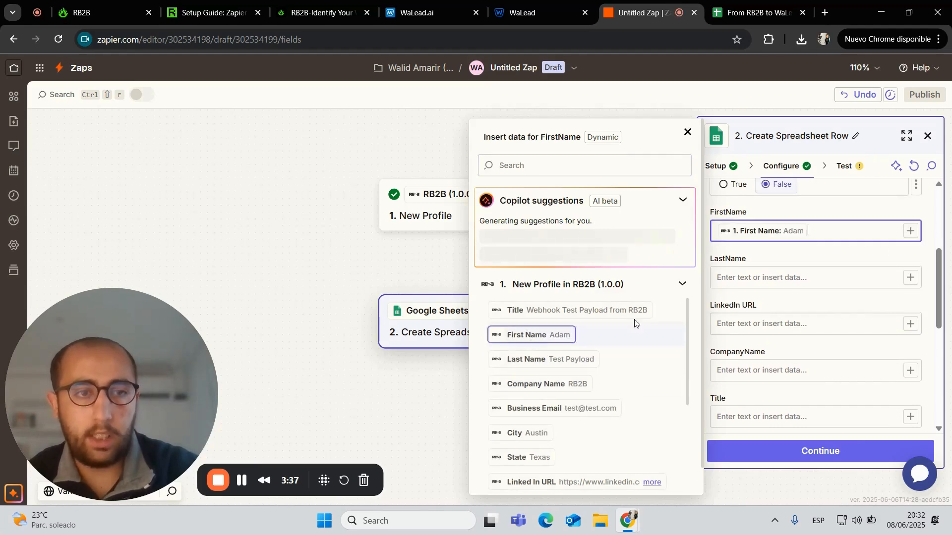
click(838, 278)
click(912, 277)
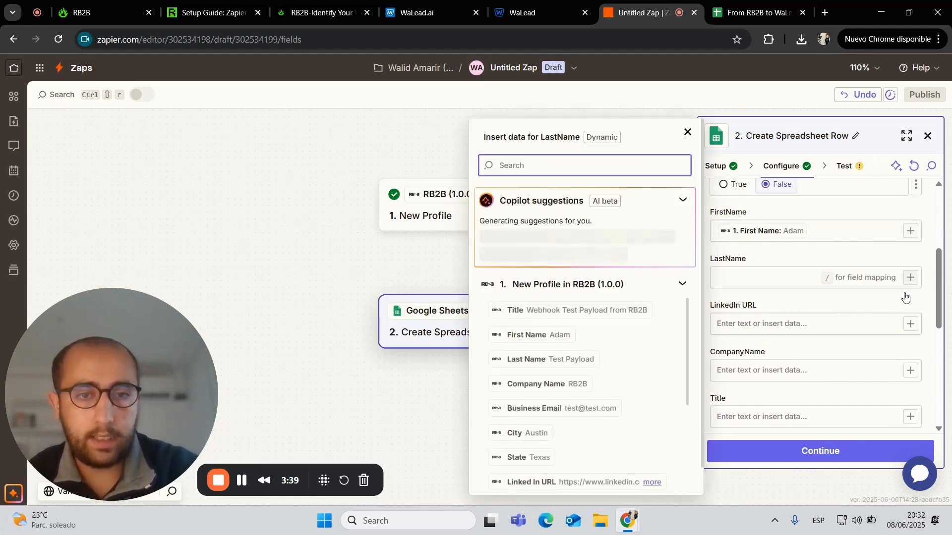
click(591, 360)
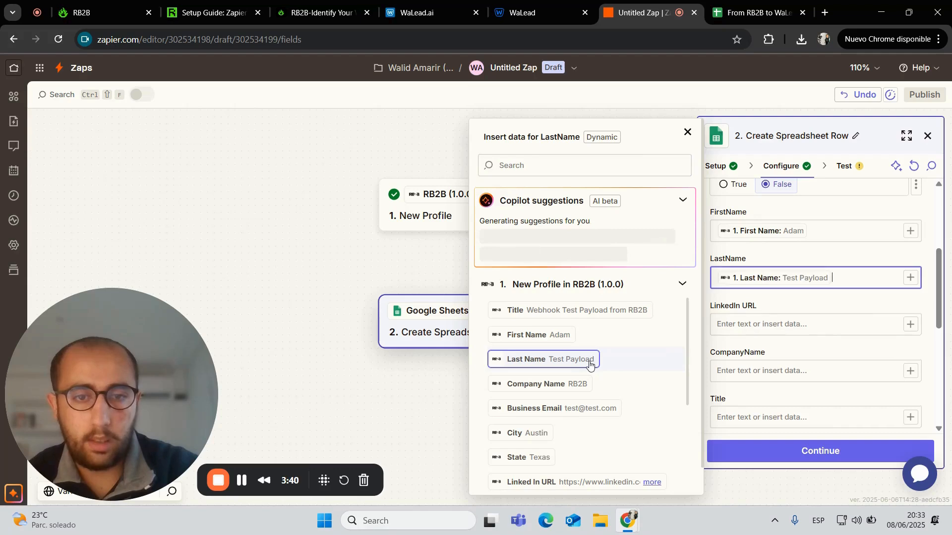
click(912, 327)
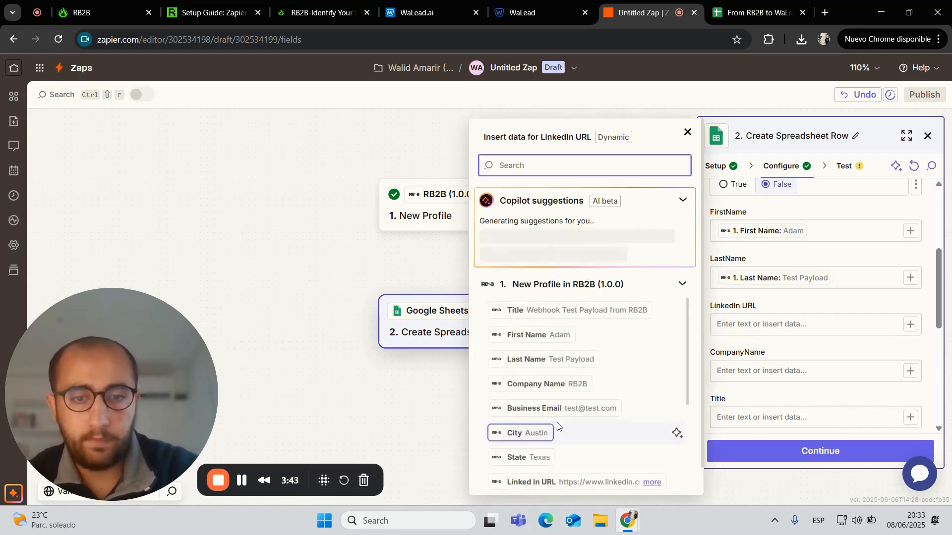
scroll(570, 426, down, 1)
click(570, 435)
scroll(843, 347, down, 2)
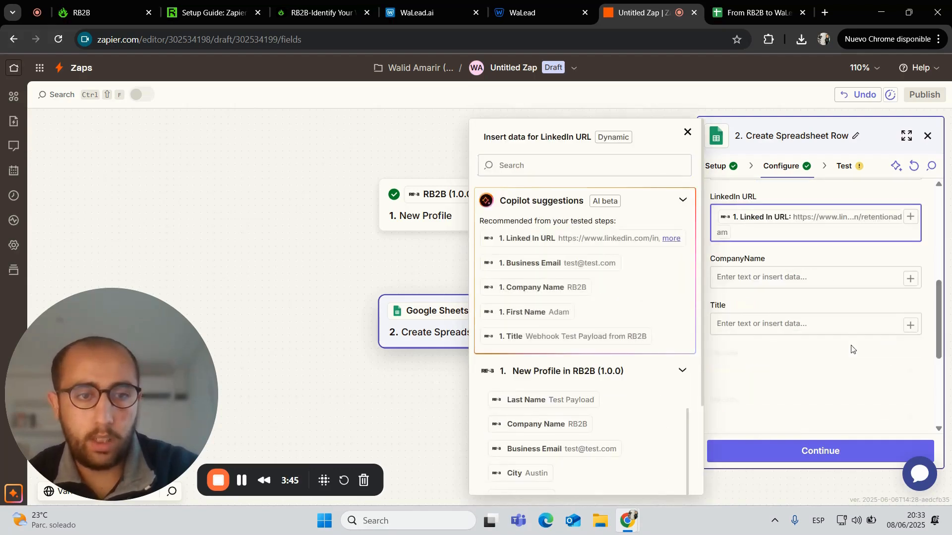
click(910, 275)
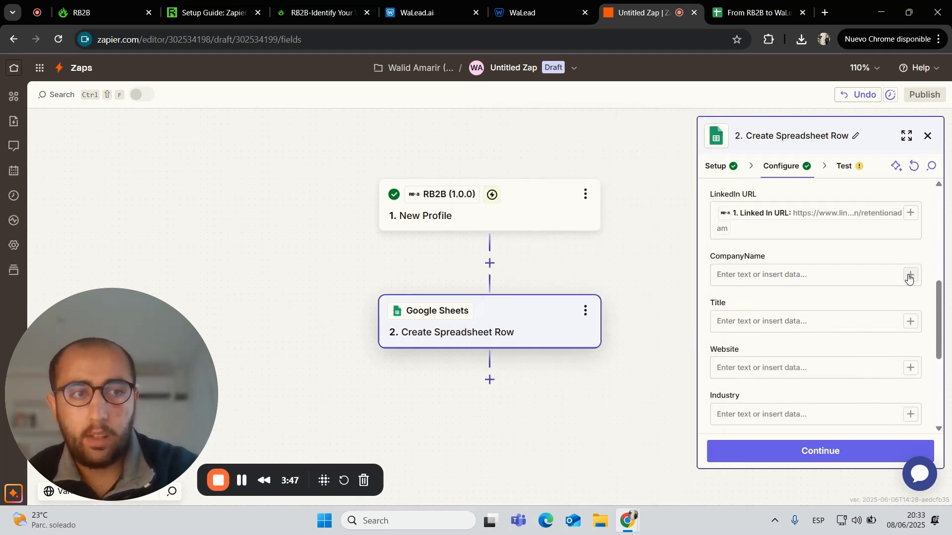
Map RB2B Company Name, Title and Website into the CompanyName, Title and Website columns
click(910, 276)
scroll(578, 390, down, 2)
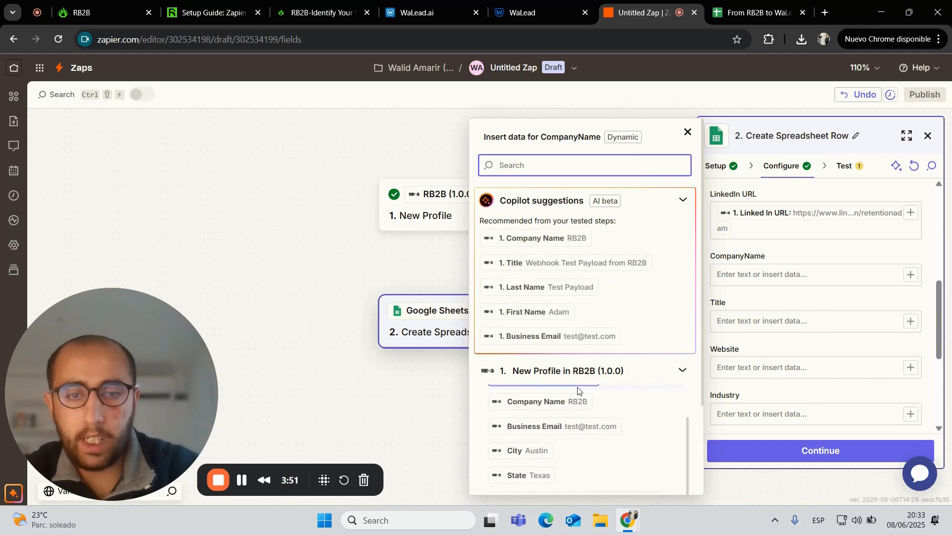
scroll(605, 322, down, 4)
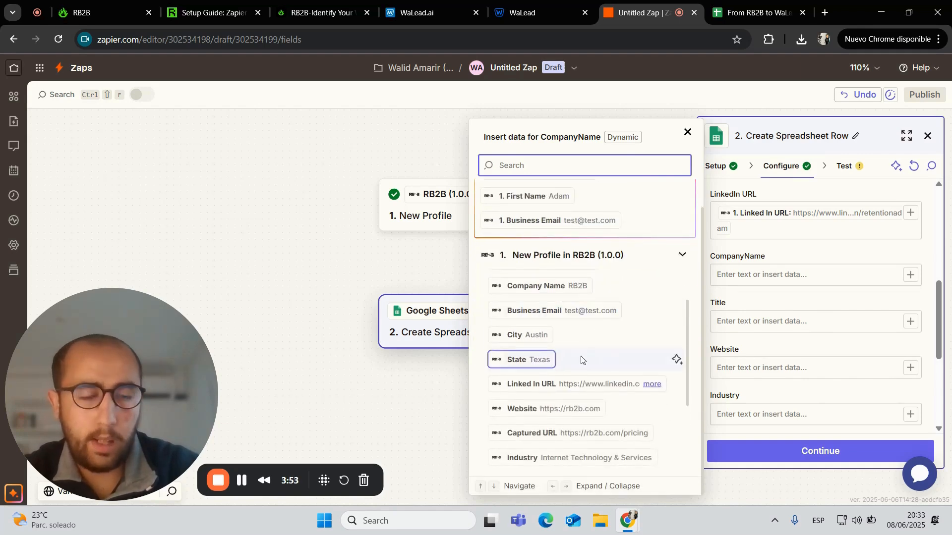
click(578, 286)
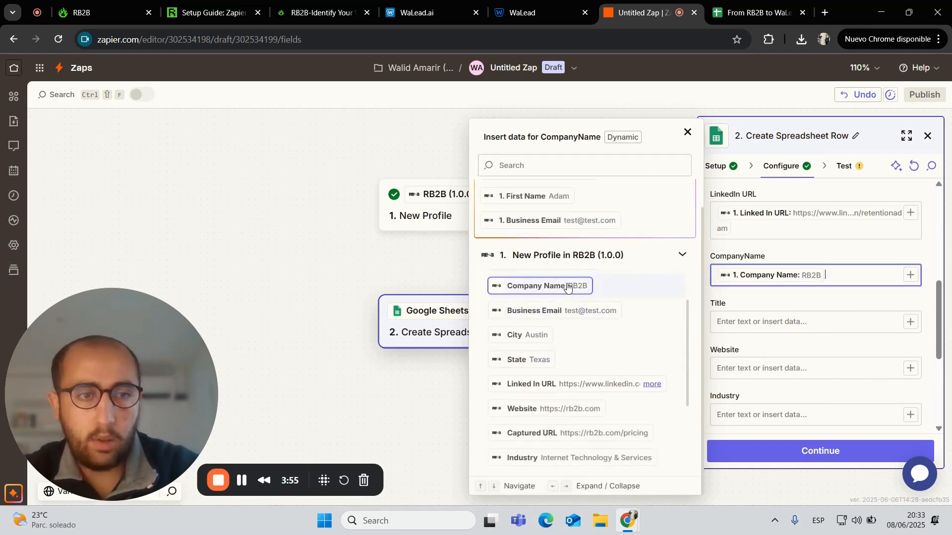
click(916, 322)
click(915, 322)
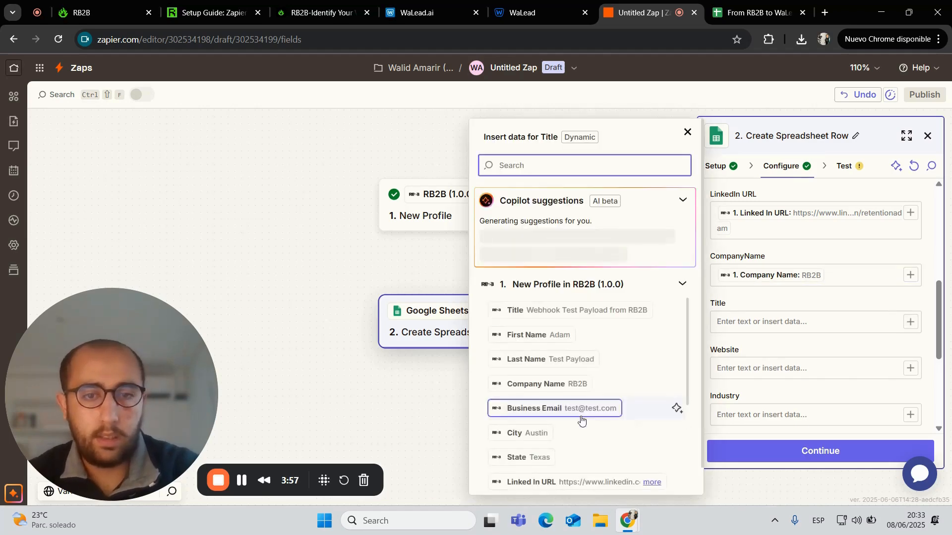
click(674, 310)
click(911, 369)
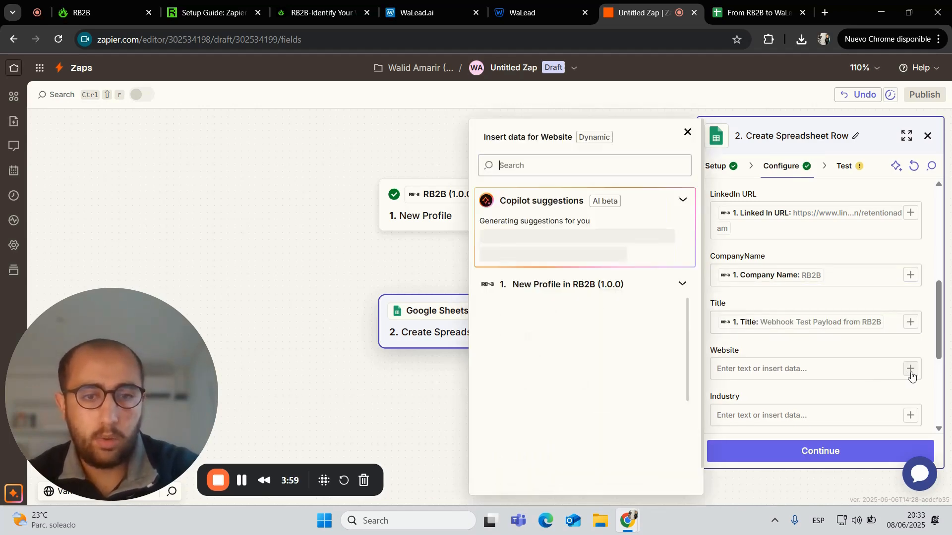
scroll(595, 416, down, 2)
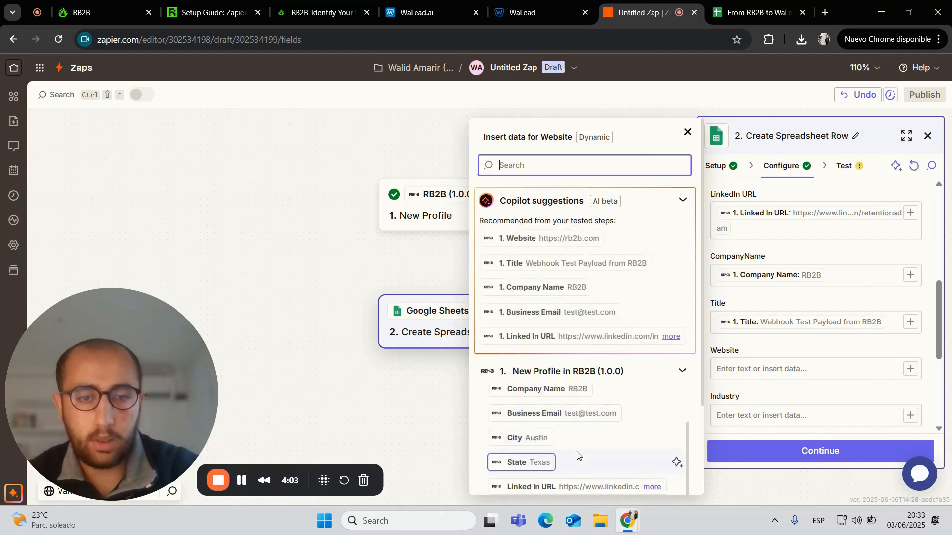
scroll(575, 453, down, 3)
click(555, 427)
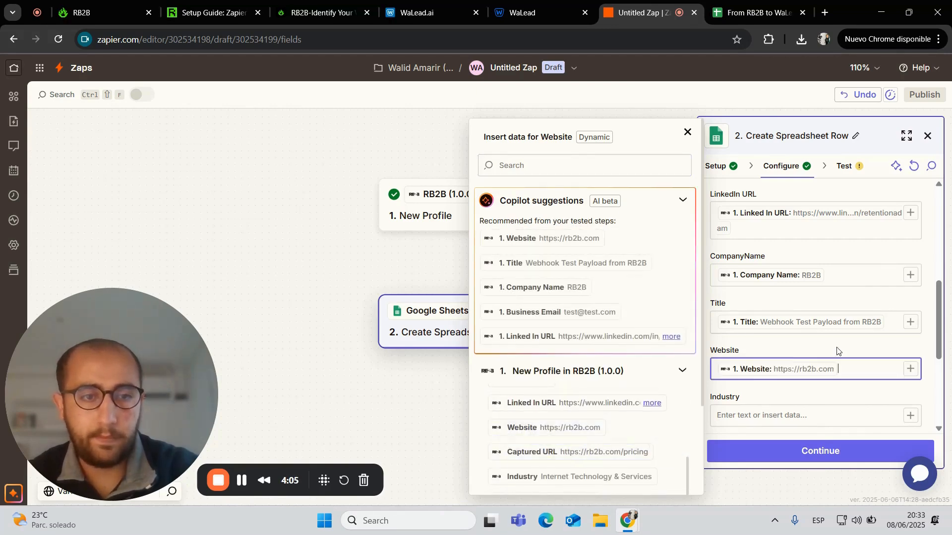
scroll(835, 347, down, 3)
click(912, 257)
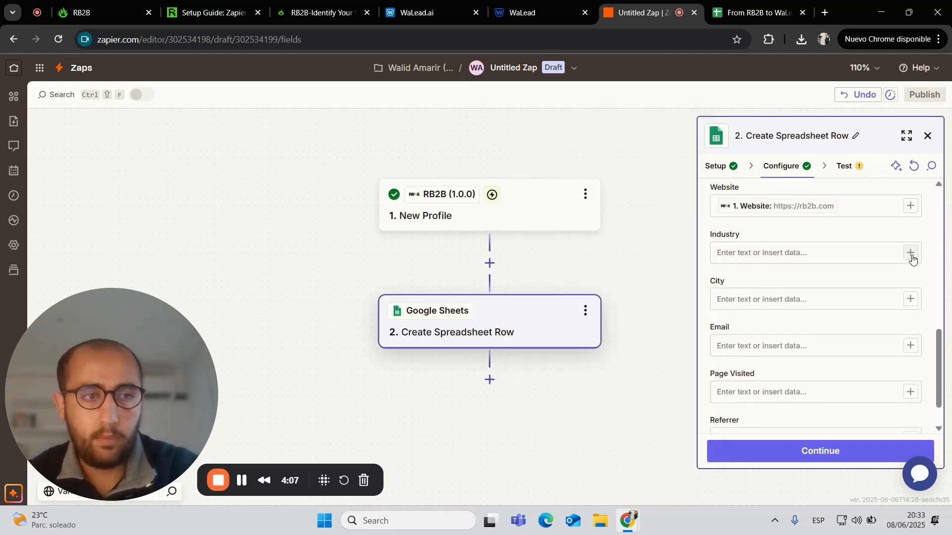
Fill Industry, City and Email with RB2B's Industry, City and Business Email values
click(911, 254)
scroll(587, 379, down, 5)
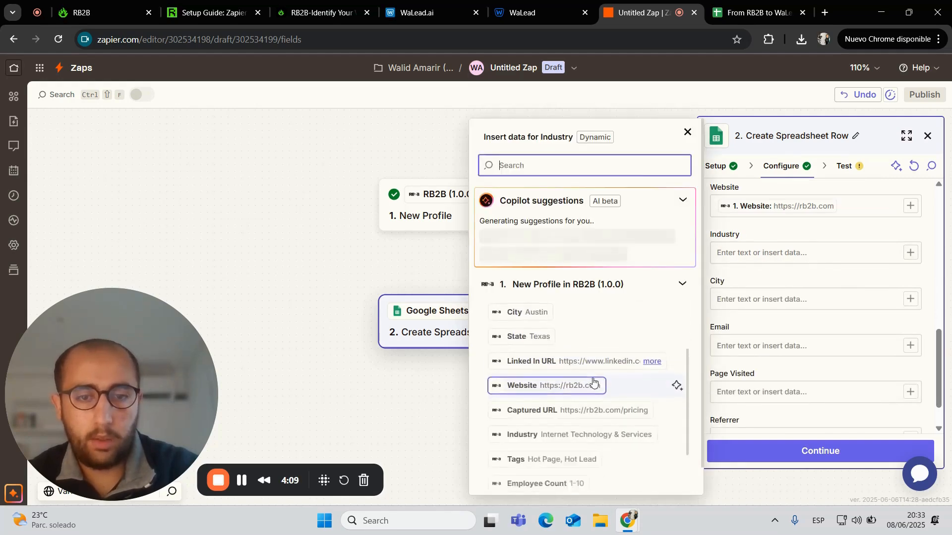
click(573, 376)
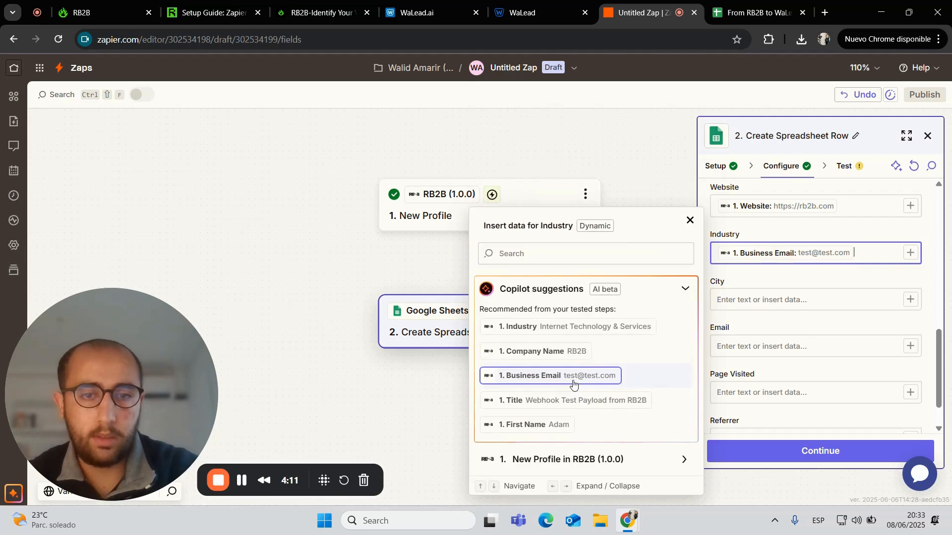
key(BackSpace)
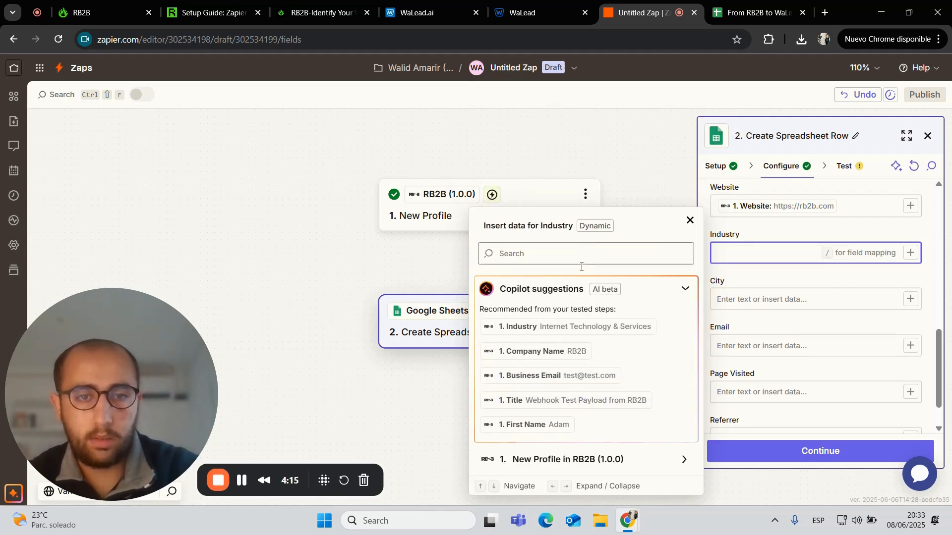
click(571, 330)
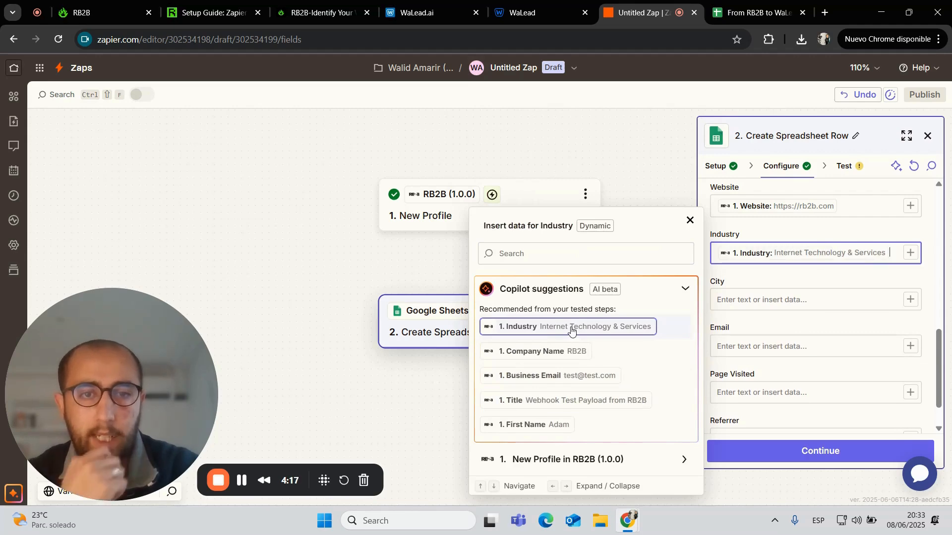
click(793, 306)
click(911, 303)
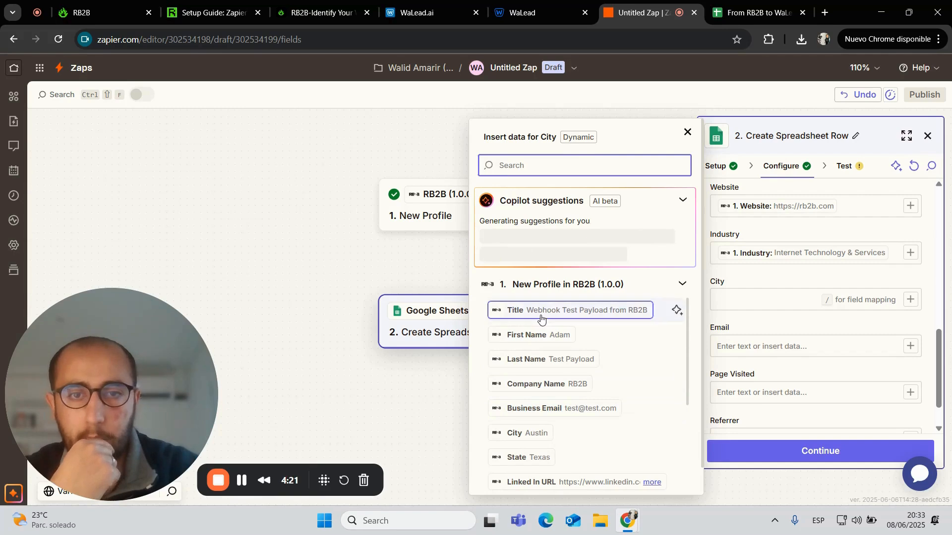
click(529, 241)
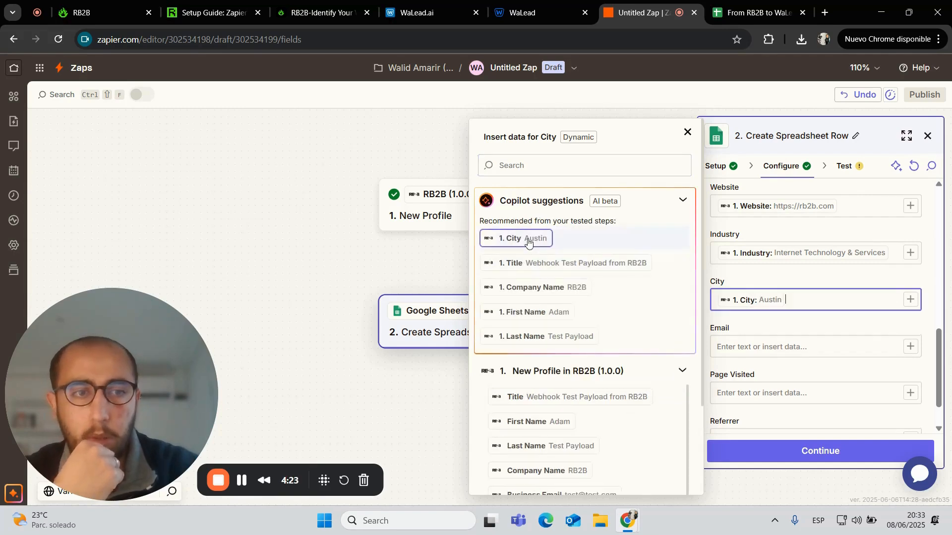
scroll(924, 329, down, 1)
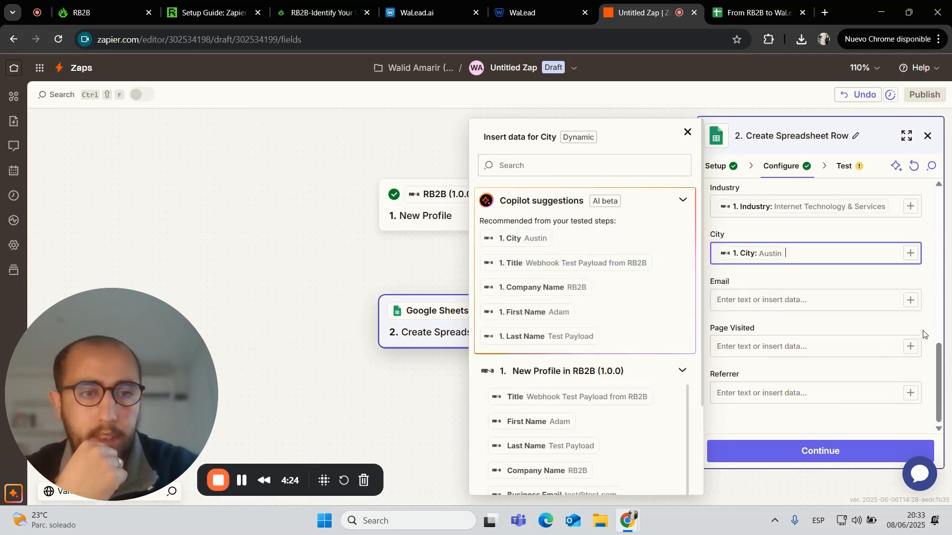
click(910, 300)
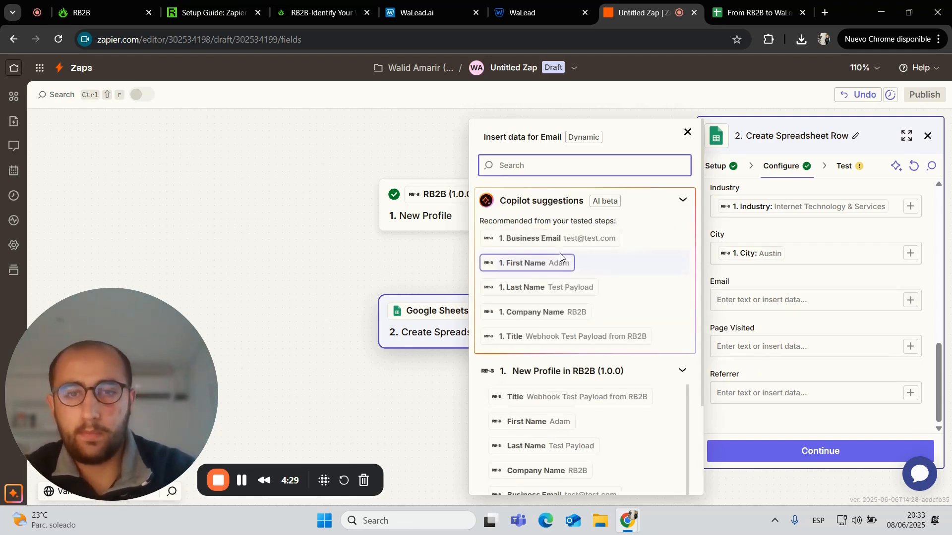
click(570, 240)
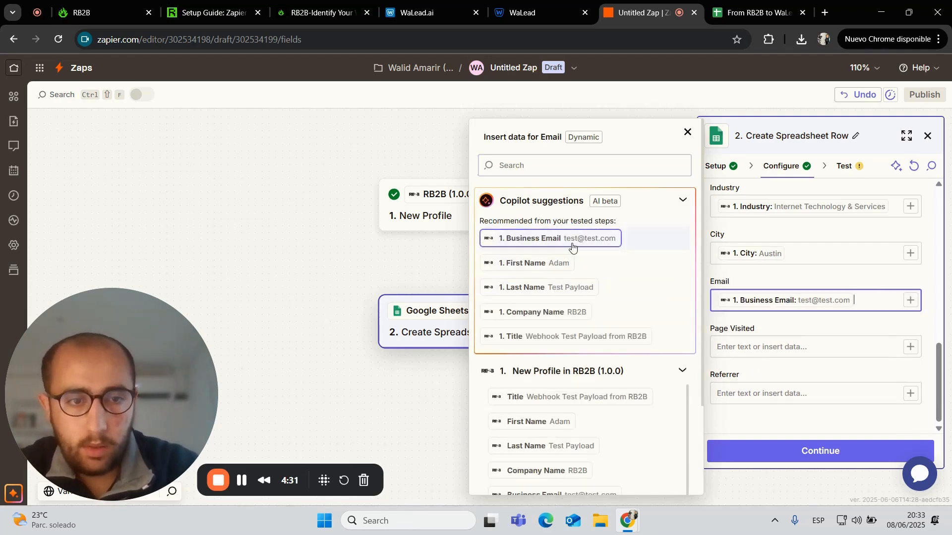
Fill Page Visited with Captured URL and Referrer with RB2B's Referrer value
click(910, 346)
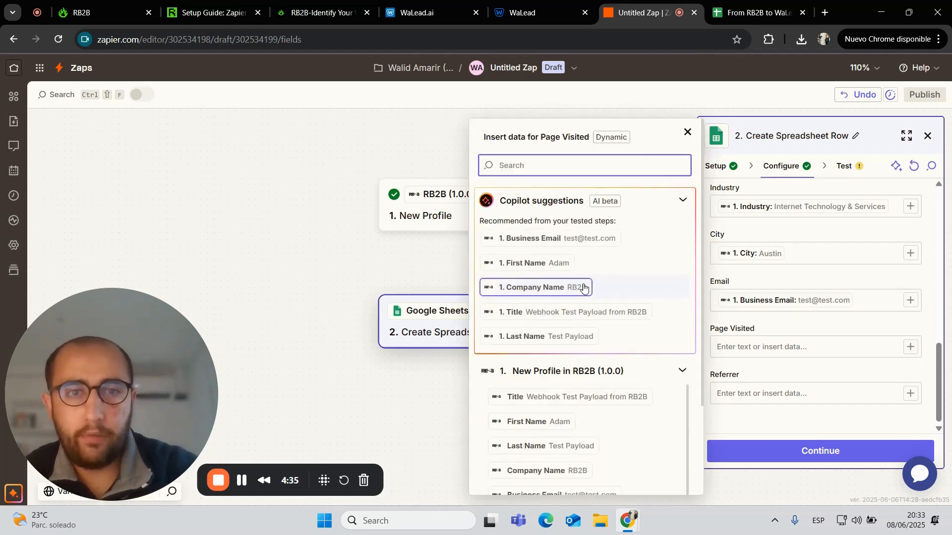
scroll(584, 288, down, 1)
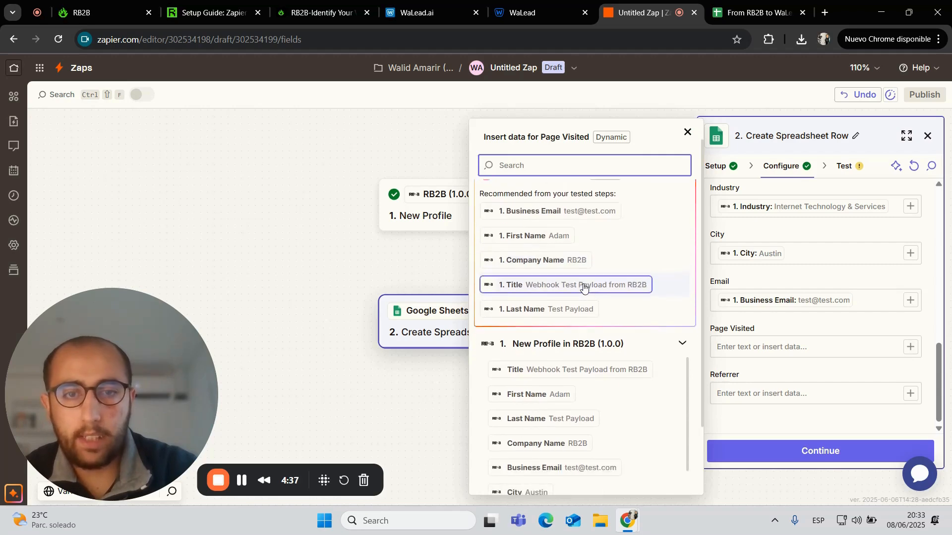
scroll(584, 288, down, 3)
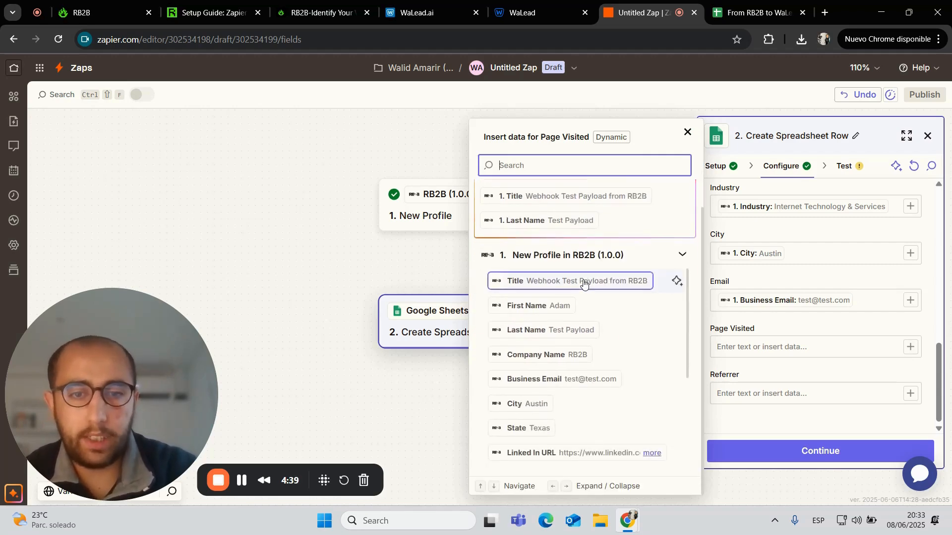
scroll(577, 386, down, 3)
scroll(577, 385, down, 5)
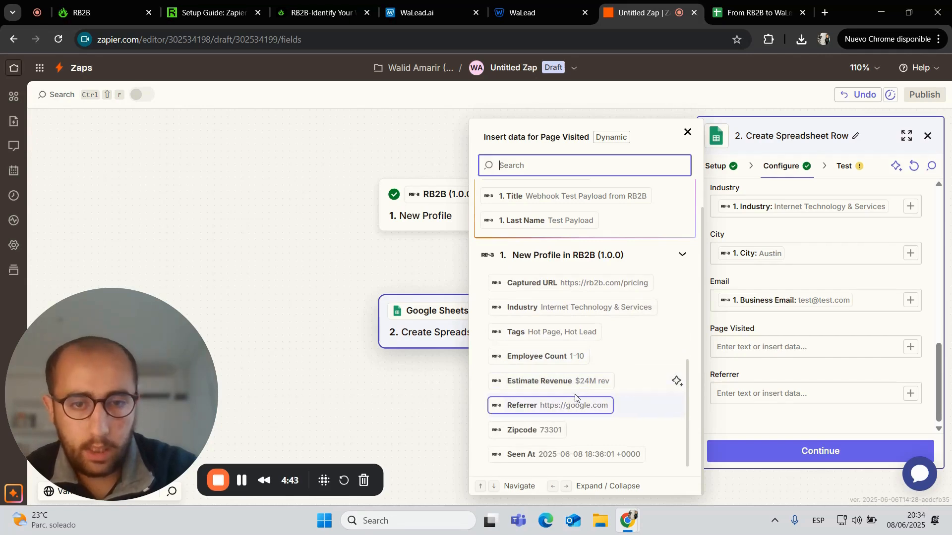
click(603, 283)
click(910, 396)
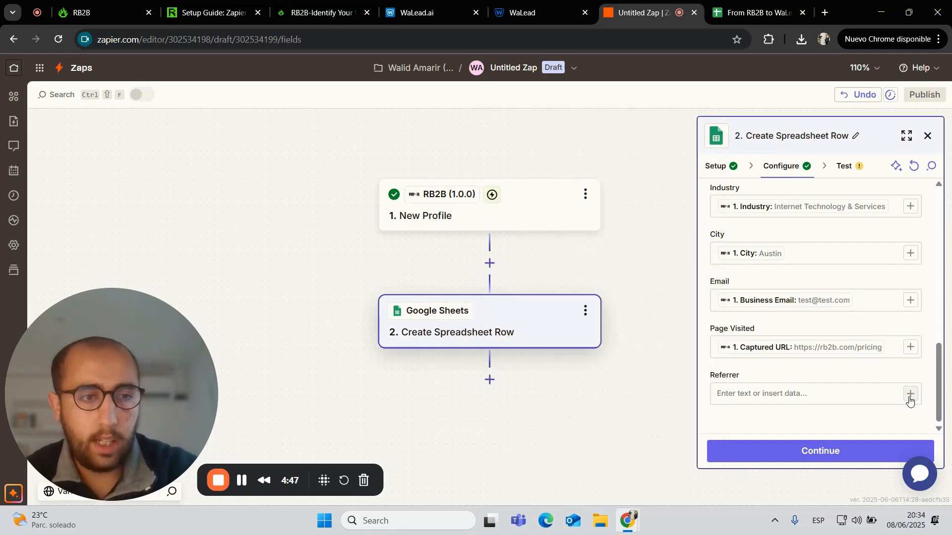
scroll(600, 418, down, 5)
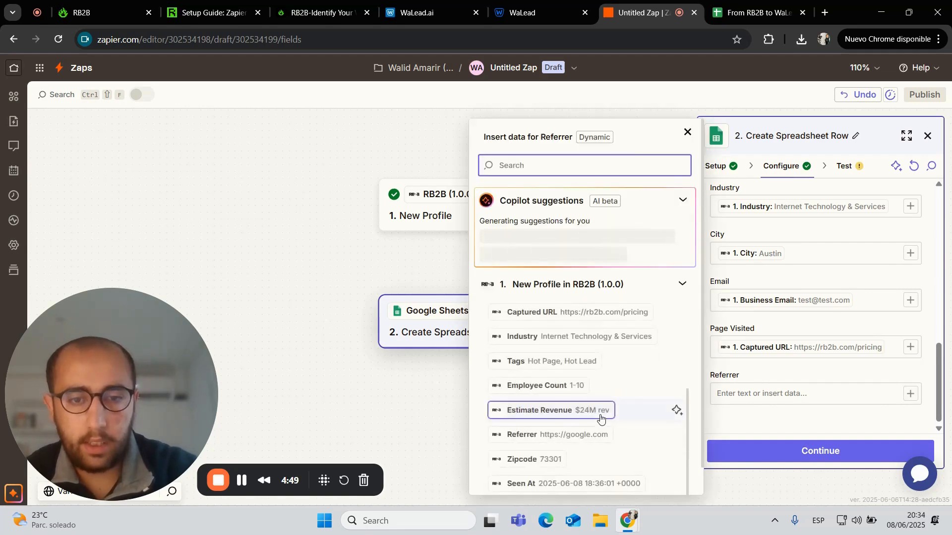
click(596, 431)
key(BackSpace)
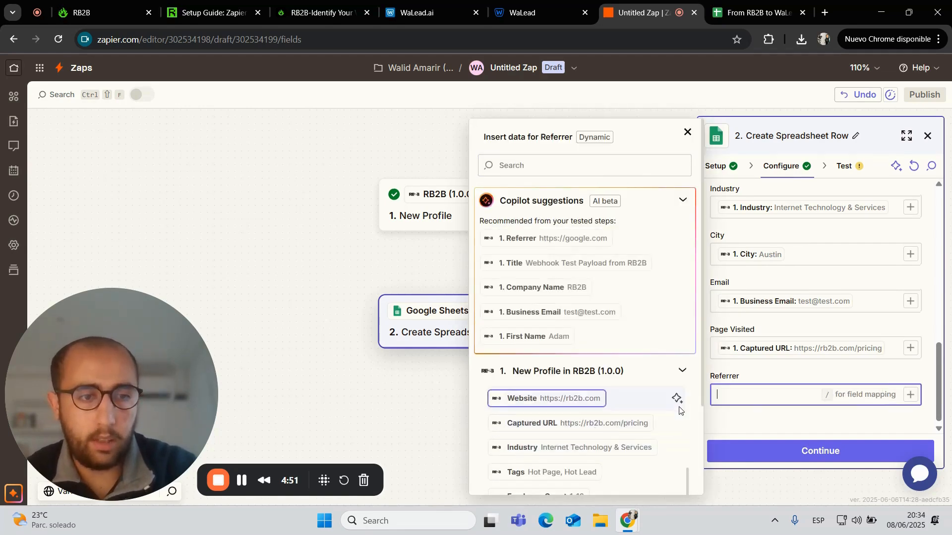
scroll(679, 410, down, 3)
click(574, 432)
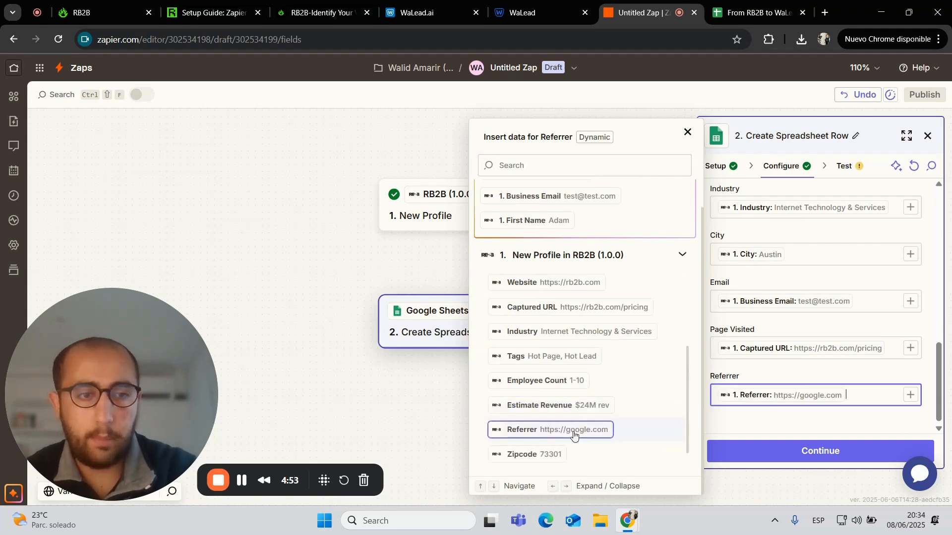
click(782, 420)
Send a test row to the From RB2B to WaLead sheet and publish the Zap as live v1
click(813, 452)
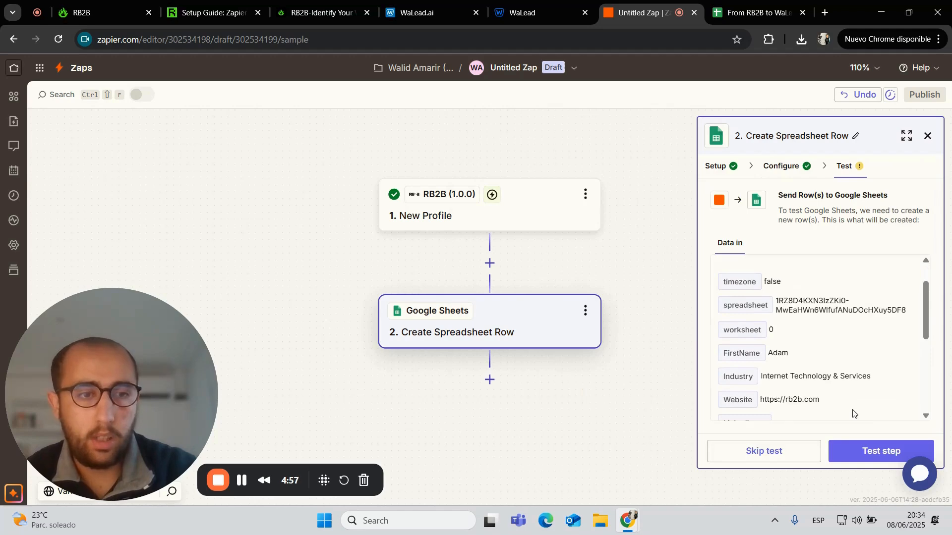
scroll(853, 411, down, 2)
scroll(853, 413, down, 3)
scroll(853, 411, up, 5)
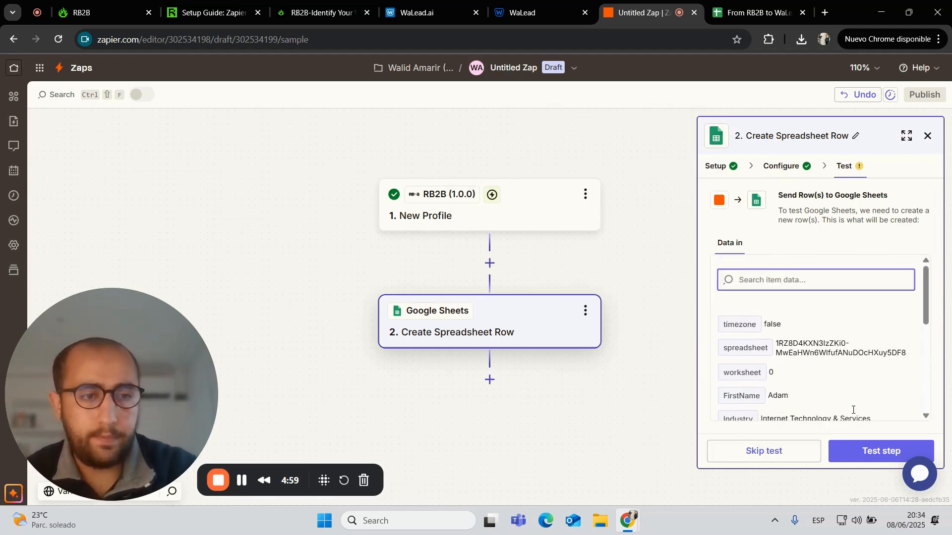
click(871, 452)
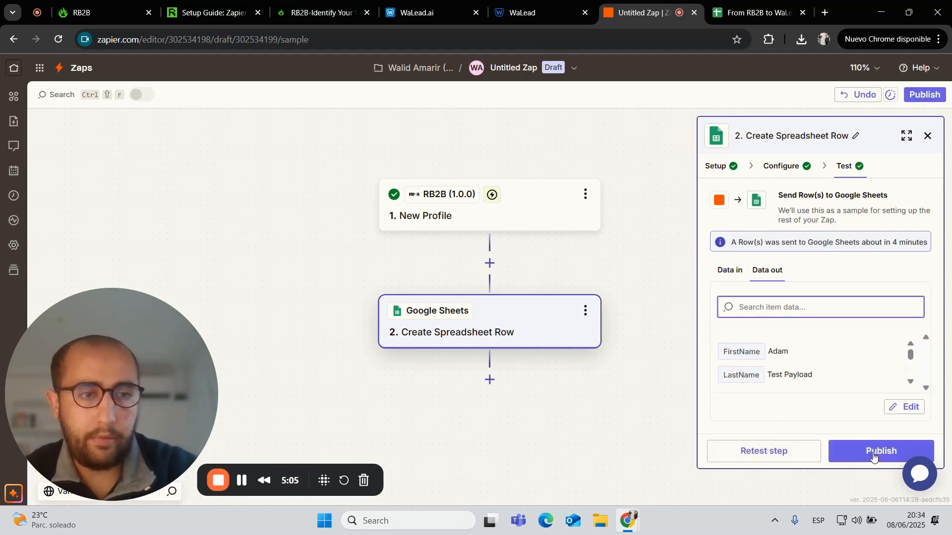
click(874, 455)
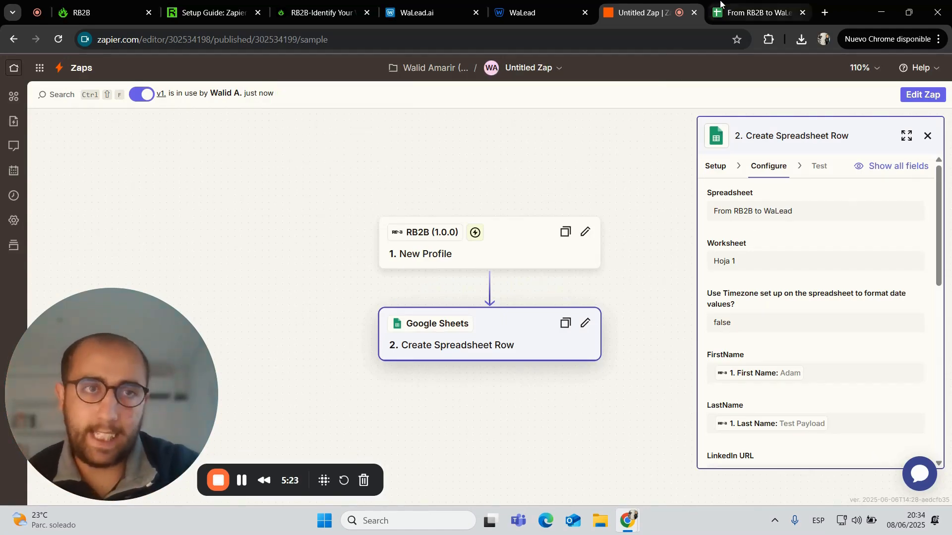
click(756, 12)
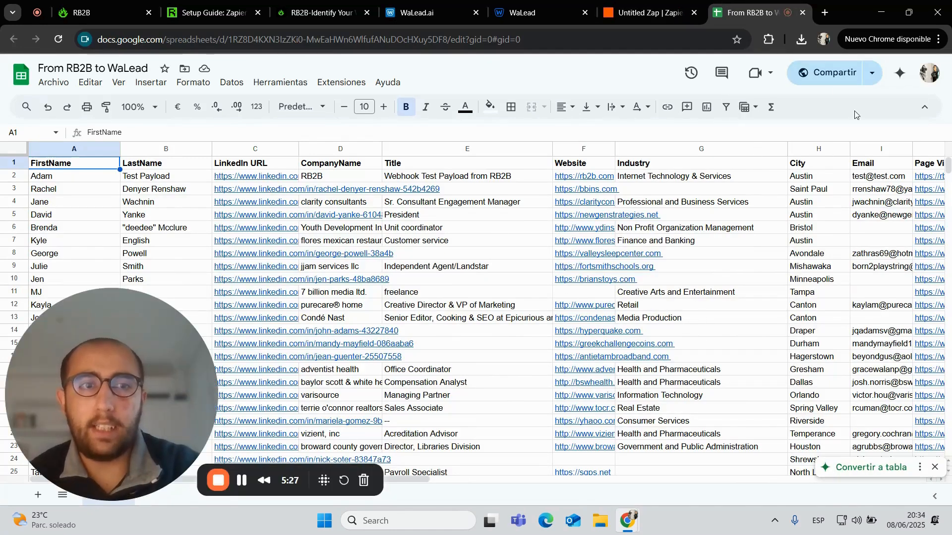
Confirm the sheet's general access is 'Cualquier persona con el enlace' and copy its share link
click(814, 76)
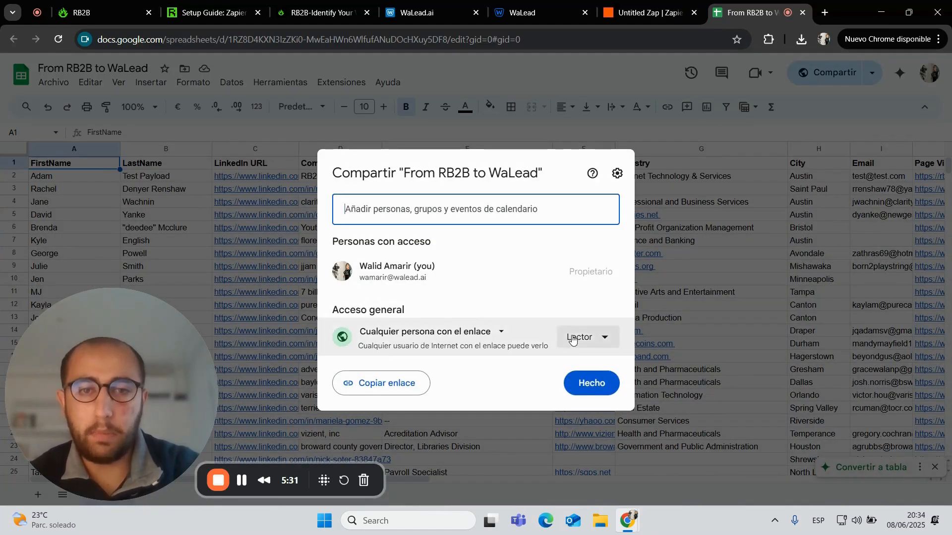
click(403, 339)
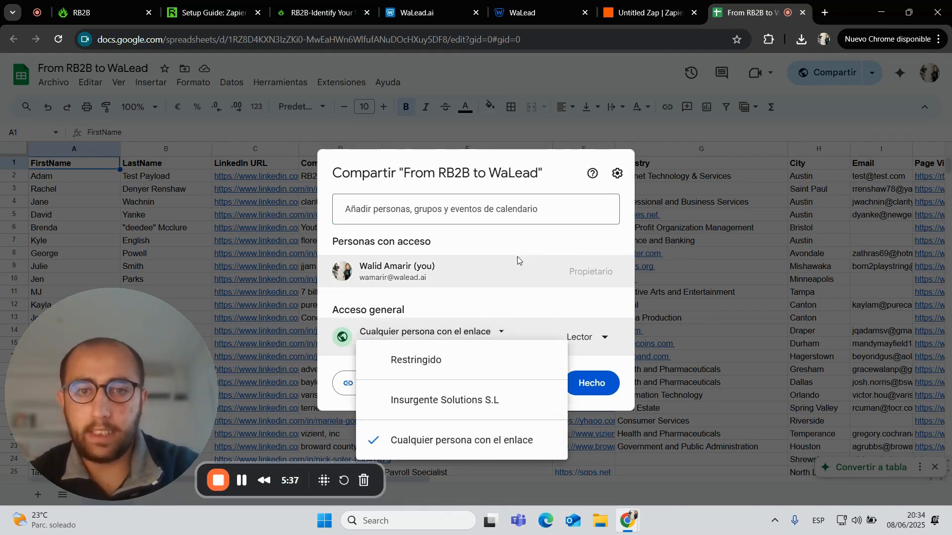
click(539, 244)
click(389, 393)
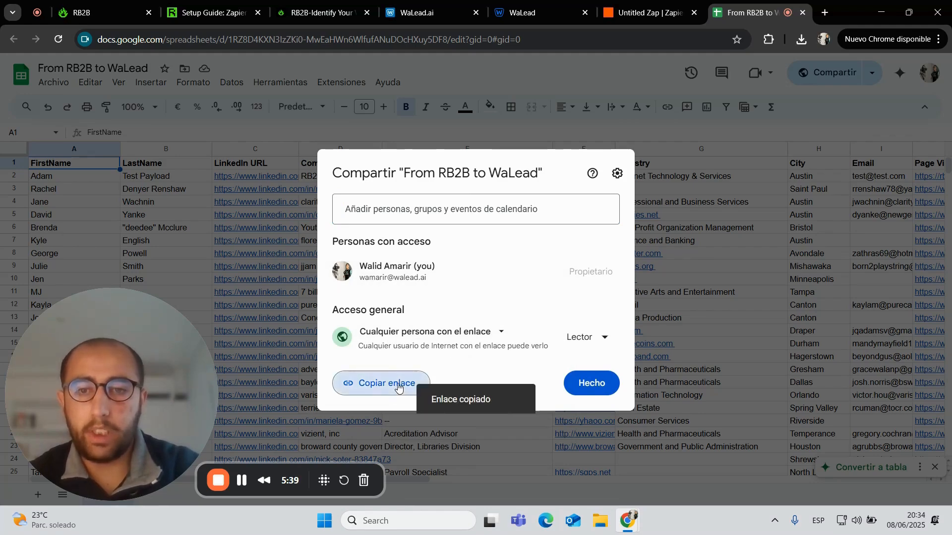
click(511, 6)
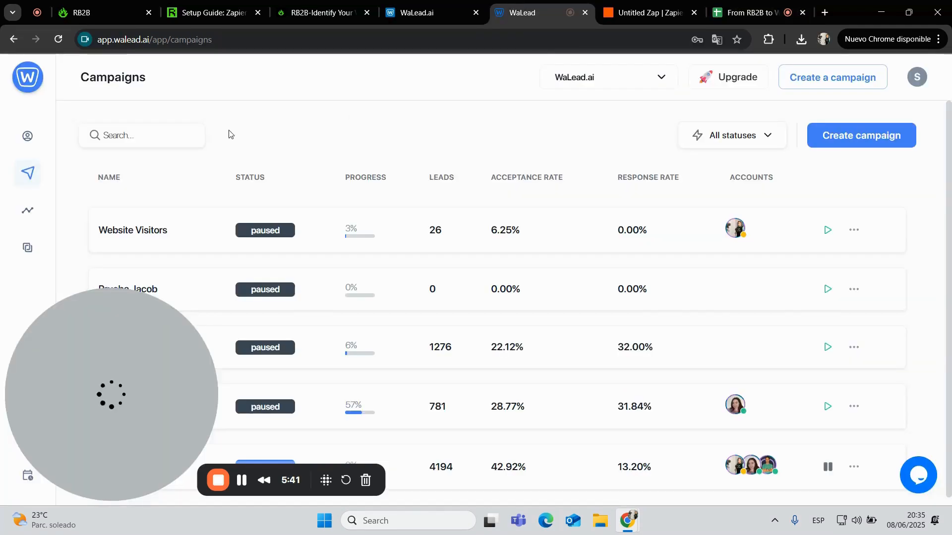
Create a draft WaLead campaign named 'RB2B x WaLead.ai' and open its Analytics page
click(852, 137)
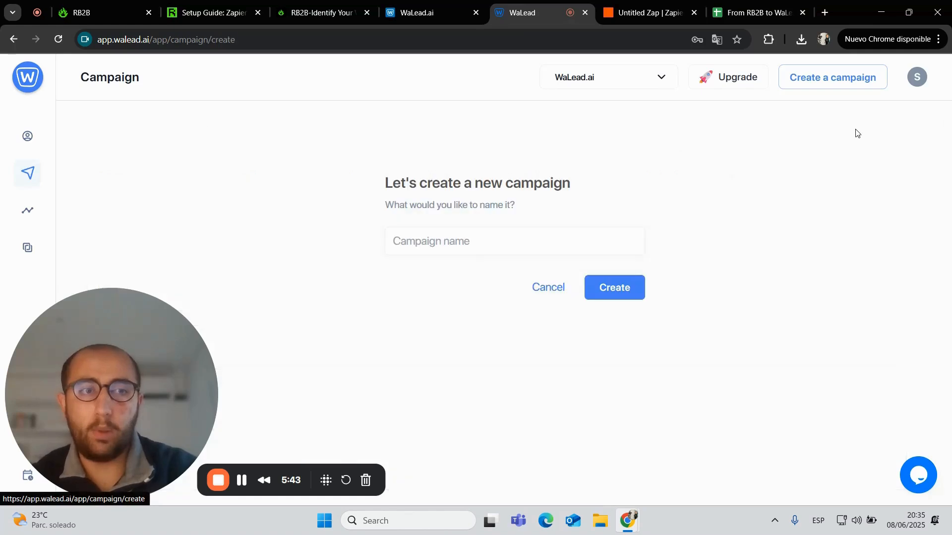
click(491, 234)
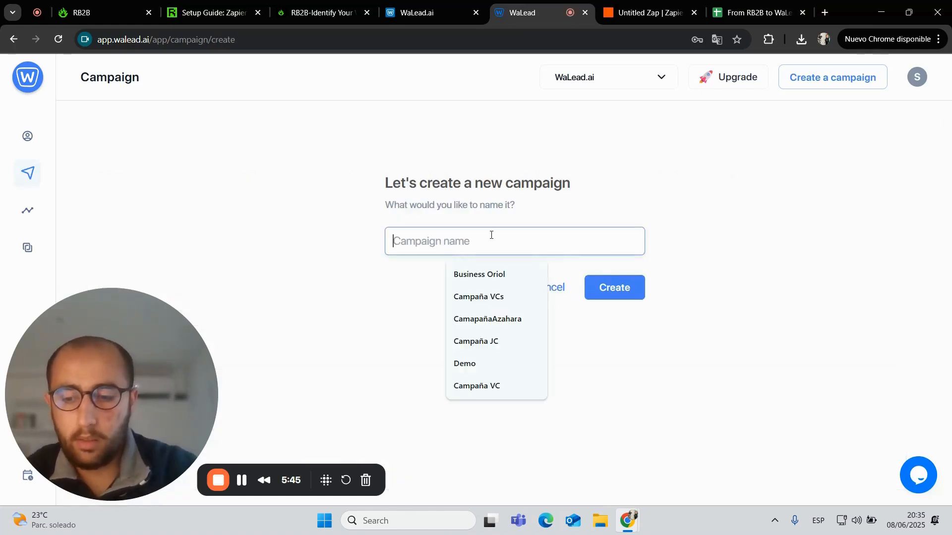
text(Wal)
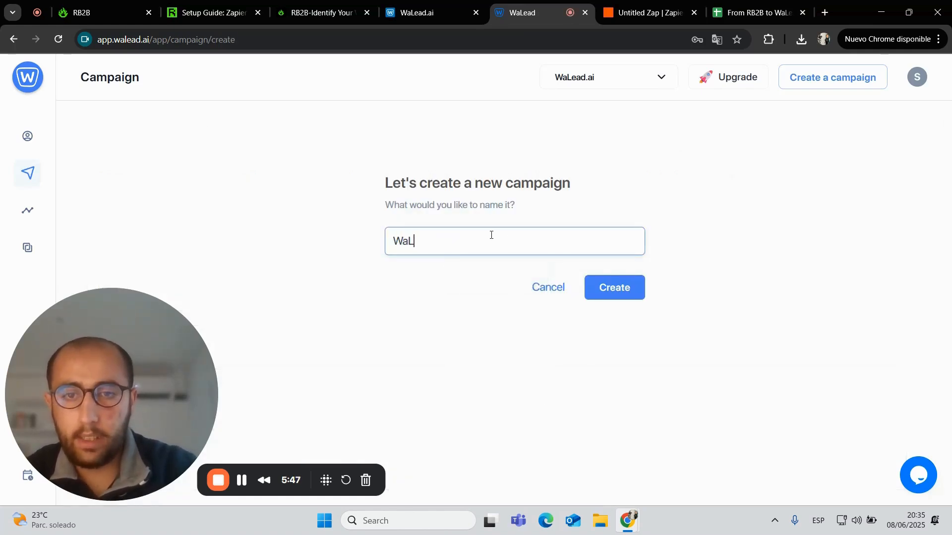
key(BackSpace)
key(BackSpace)
key(BackSpace)
text(RB2B)
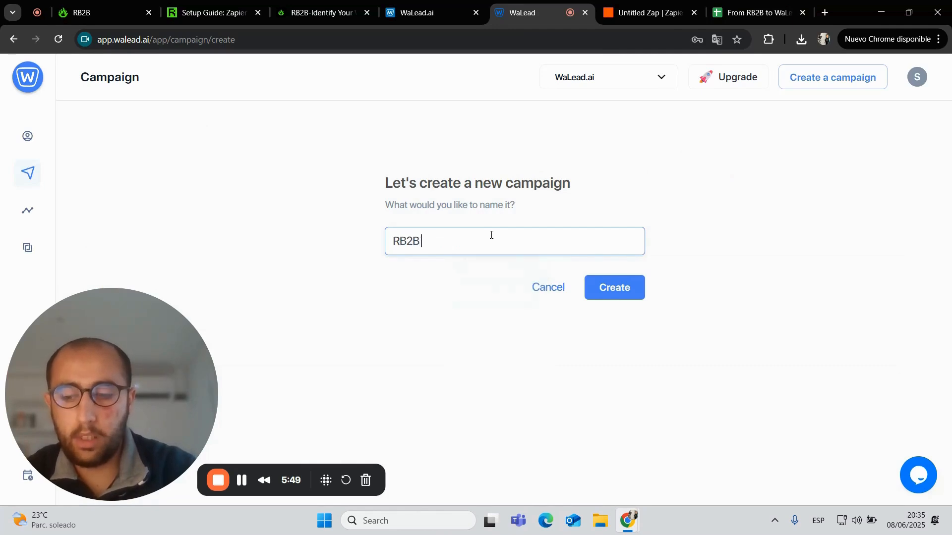
text( x WaLead.ai)
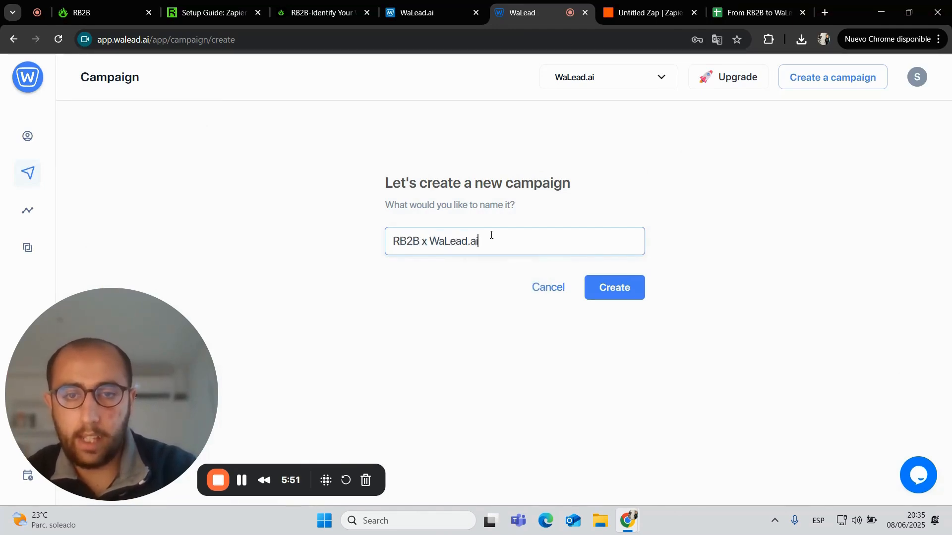
click(613, 288)
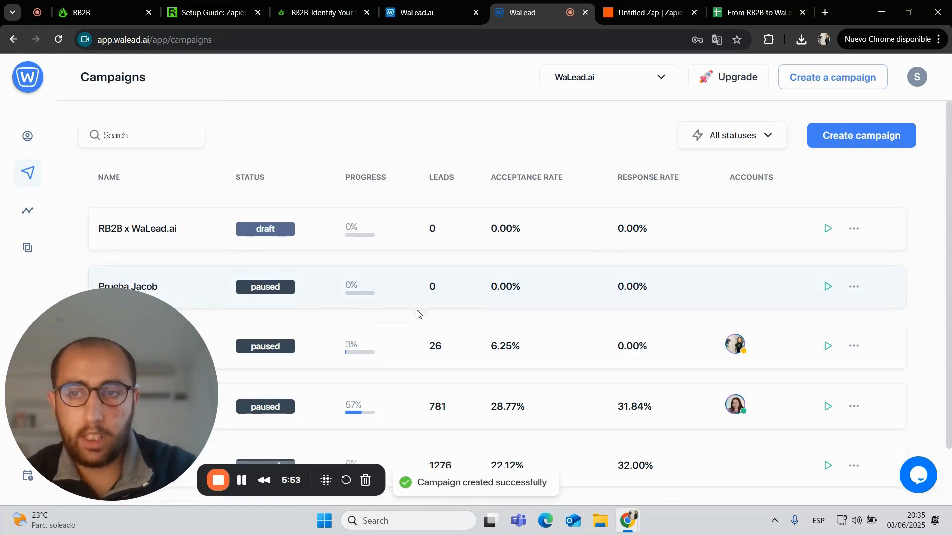
click(408, 233)
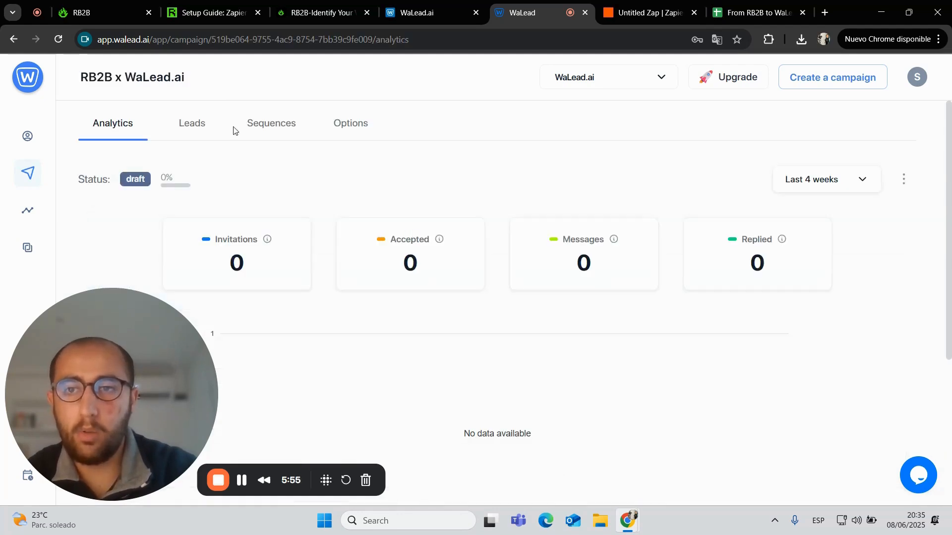
From the campaign's Leads tab, choose Google Sheets import, paste the copied sheet link and import
click(184, 126)
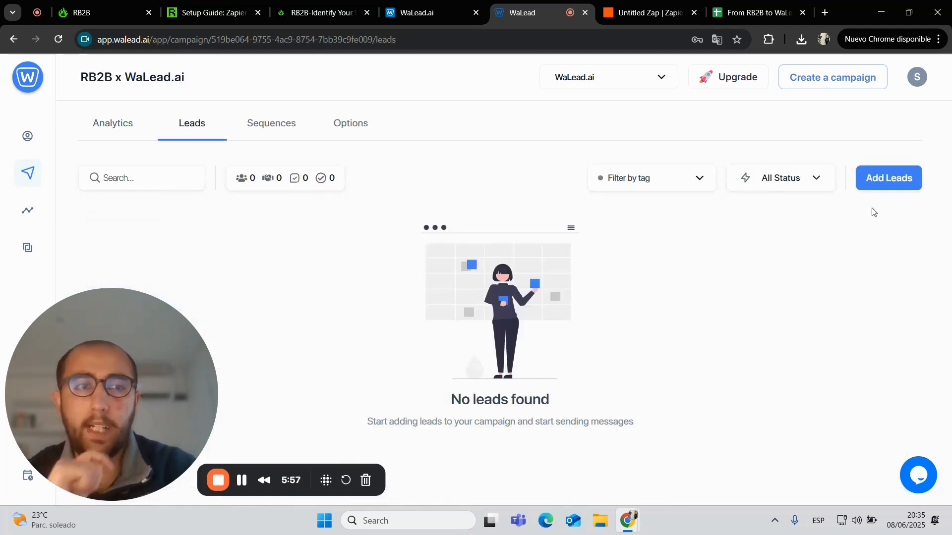
click(906, 181)
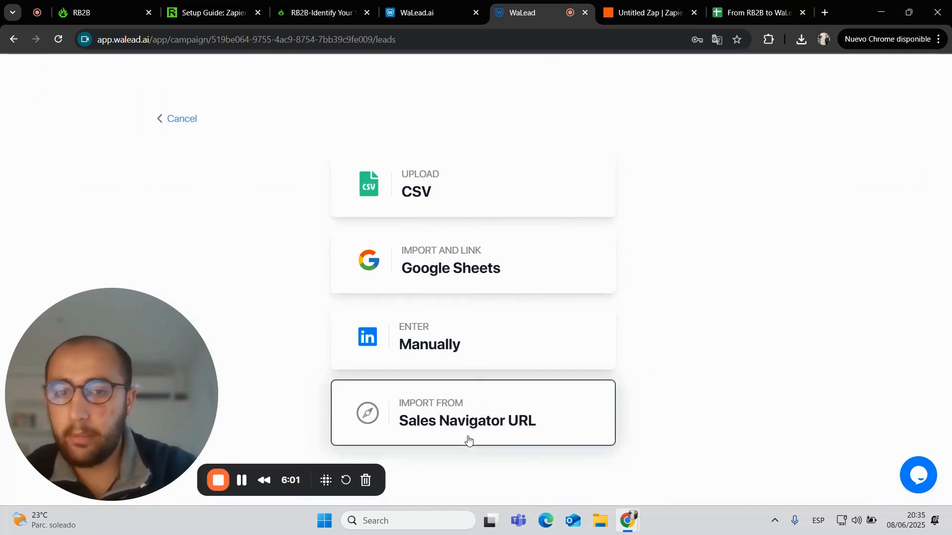
click(525, 363)
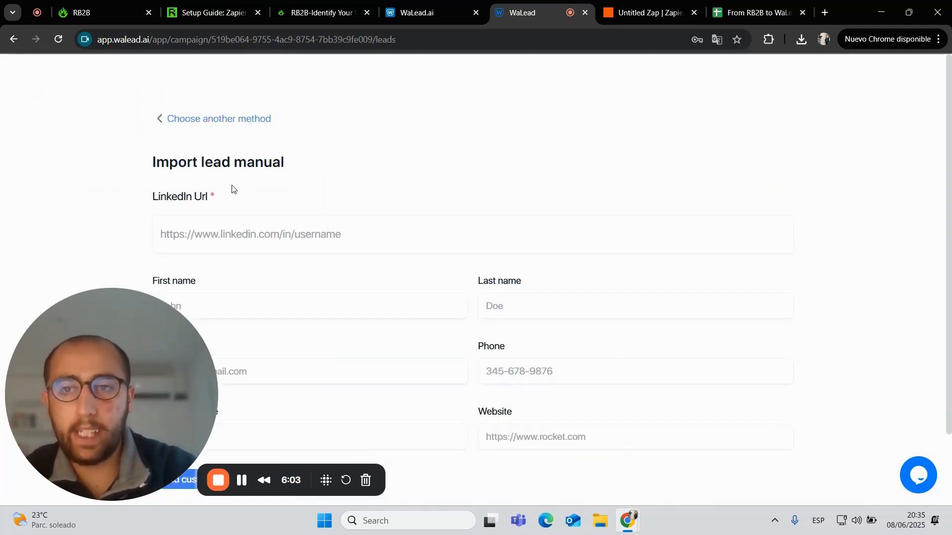
click(183, 119)
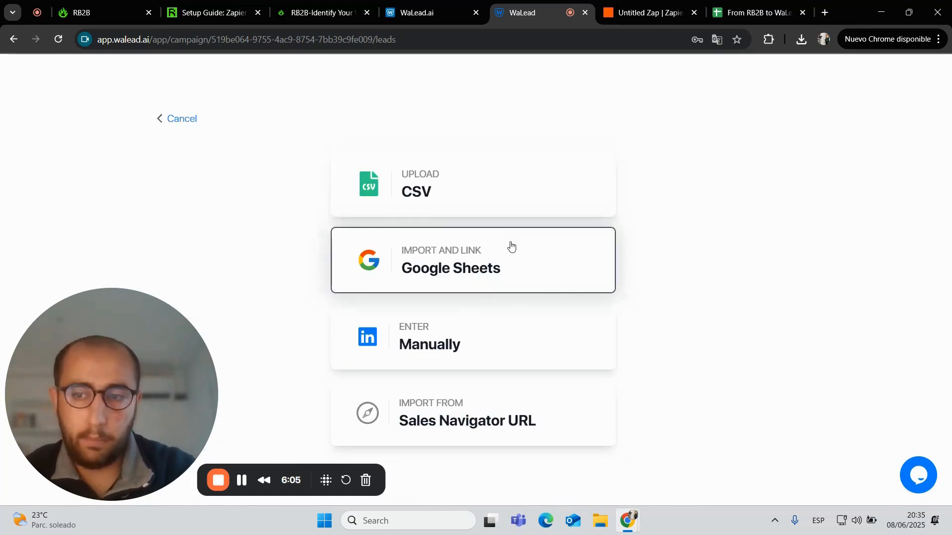
click(523, 257)
click(470, 239)
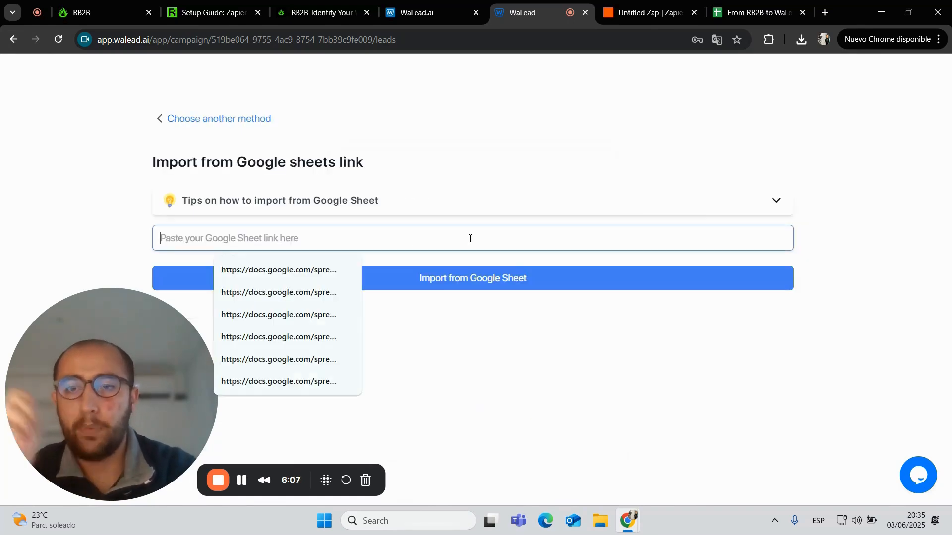
click(536, 272)
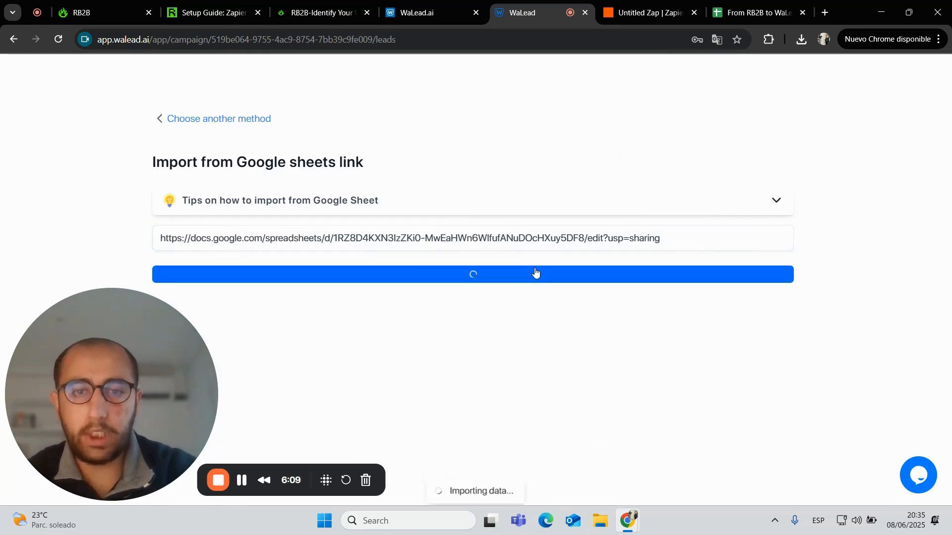
Map the Title, Industry and City columns to Custom Variable
scroll(535, 271, down, 3)
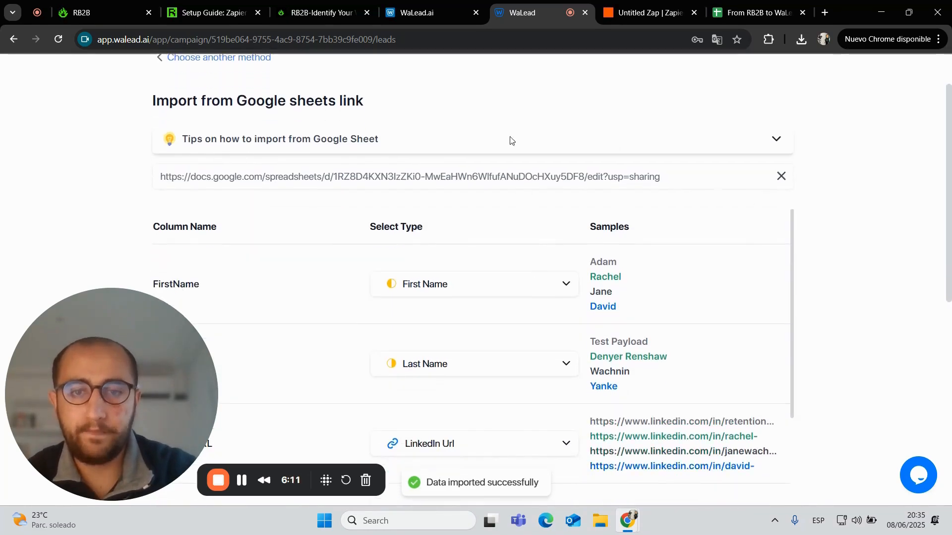
scroll(427, 198, down, 1)
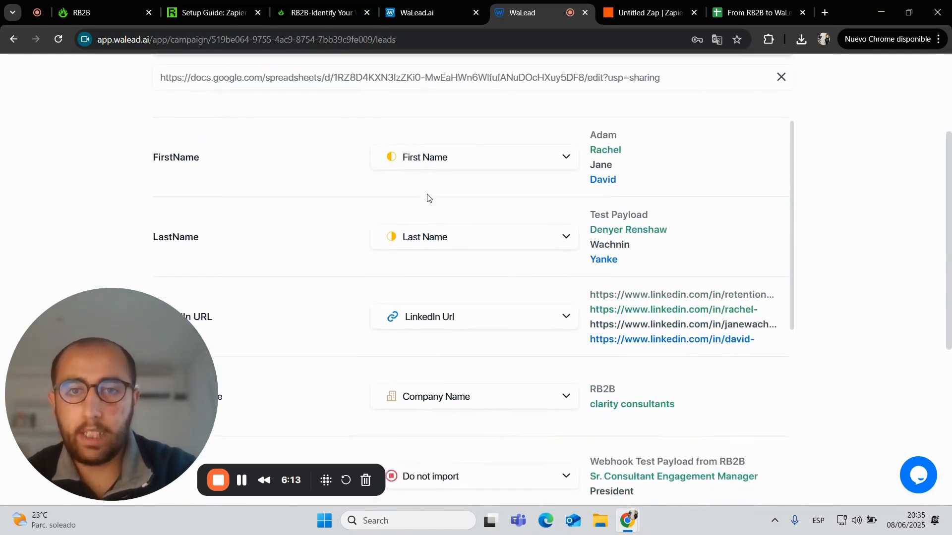
scroll(442, 221, down, 2)
scroll(460, 304, down, 3)
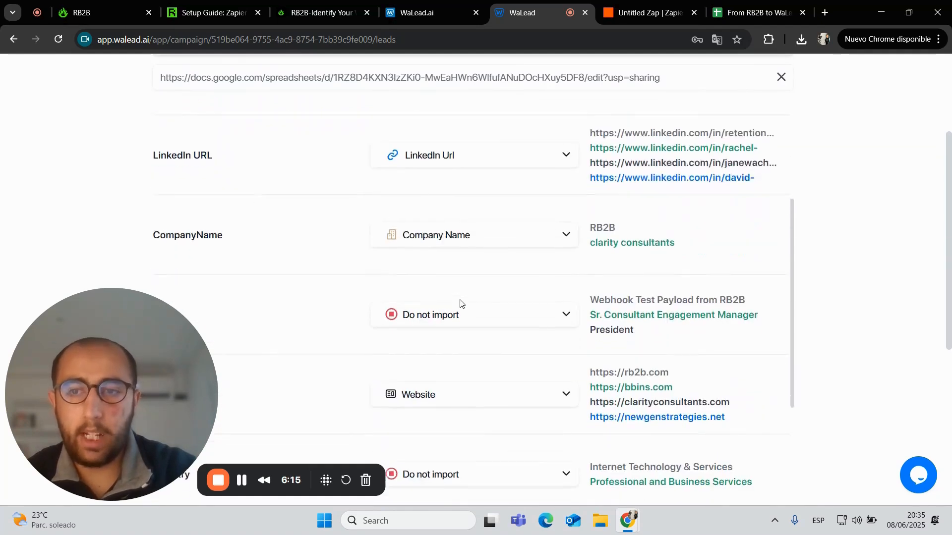
click(480, 200)
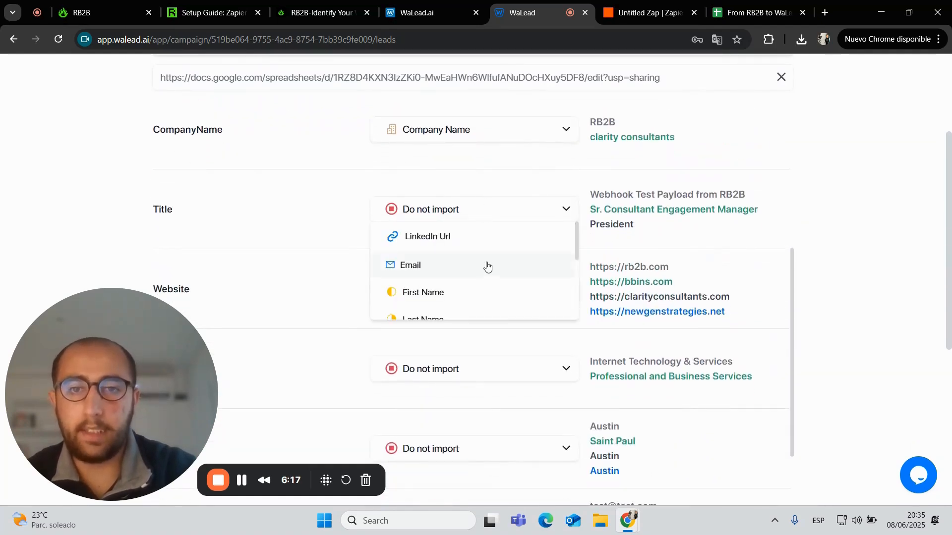
scroll(487, 267, down, 3)
click(487, 280)
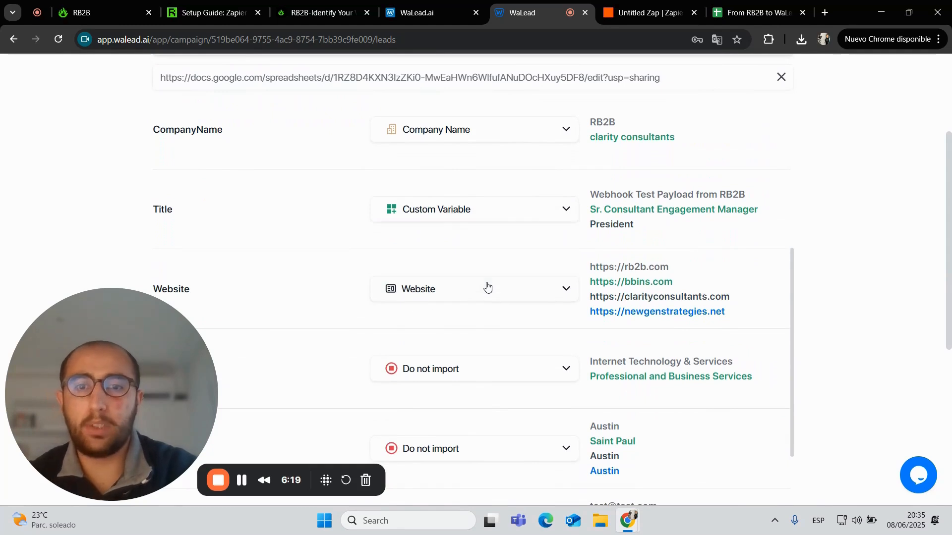
scroll(487, 287, down, 3)
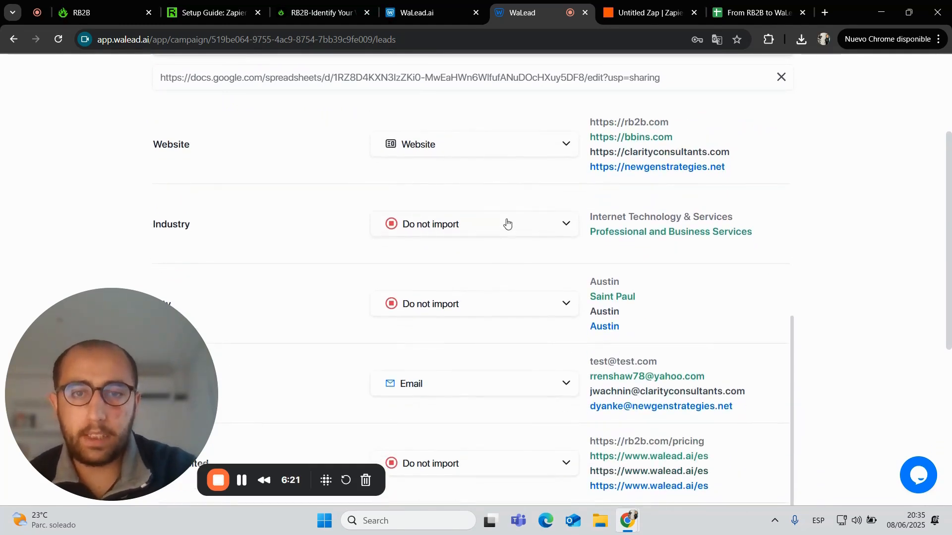
click(508, 227)
scroll(507, 270, down, 3)
click(485, 293)
scroll(486, 291, down, 2)
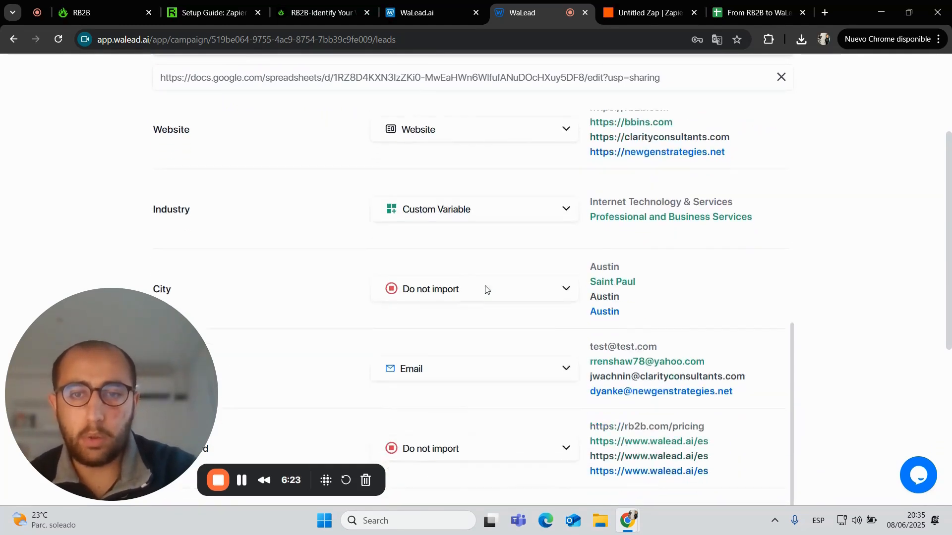
click(496, 236)
scroll(495, 308, down, 3)
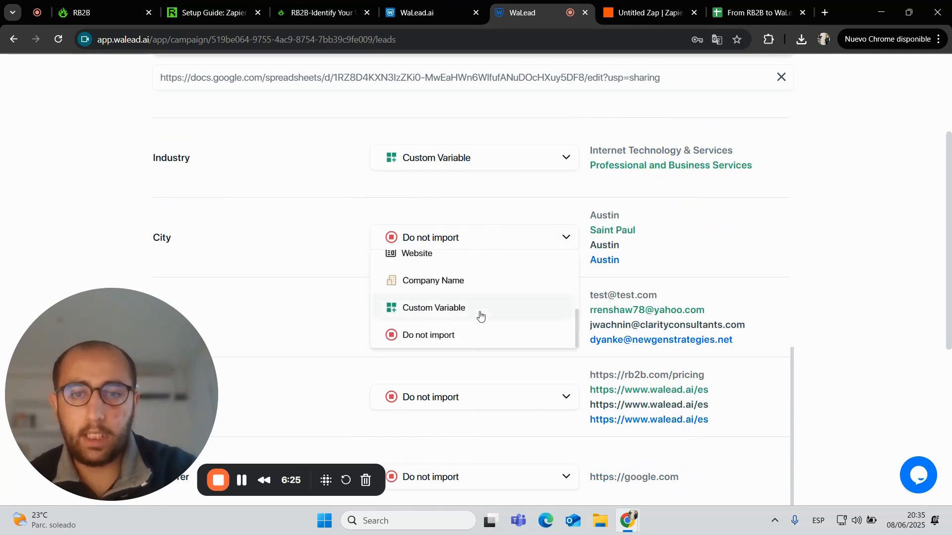
click(480, 309)
Map Page Visited and Referrer to Custom Variable and review the 28-row mapping table
scroll(480, 314, down, 3)
scroll(480, 315, down, 1)
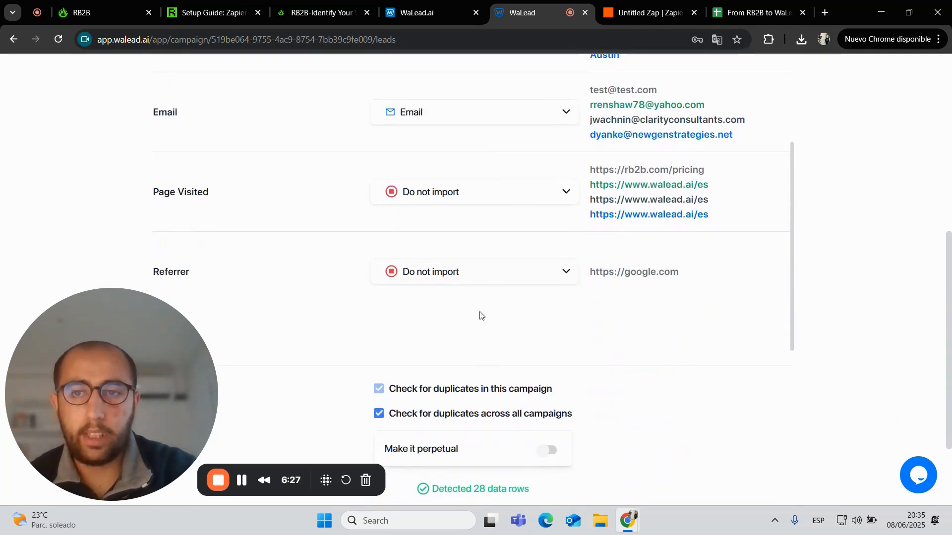
click(486, 193)
scroll(493, 240, down, 3)
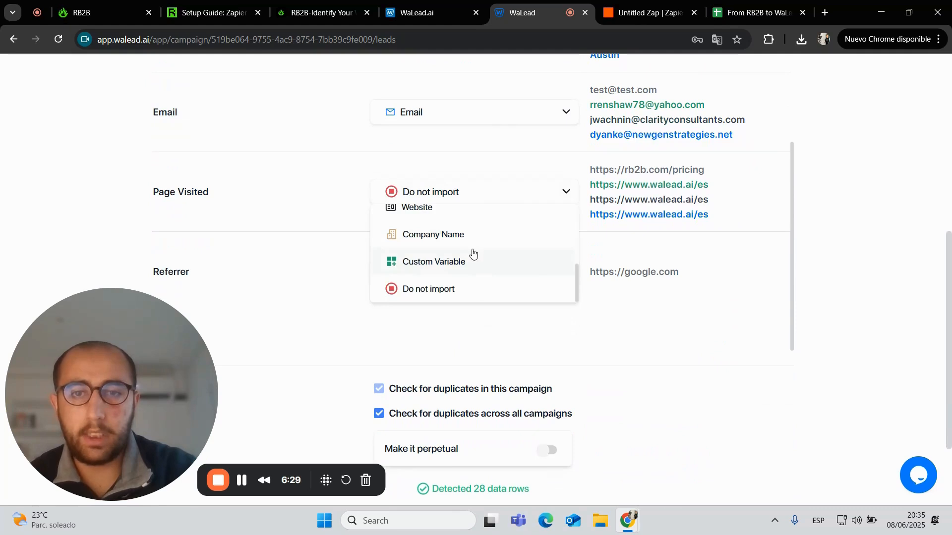
click(472, 254)
click(495, 271)
scroll(499, 327, down, 3)
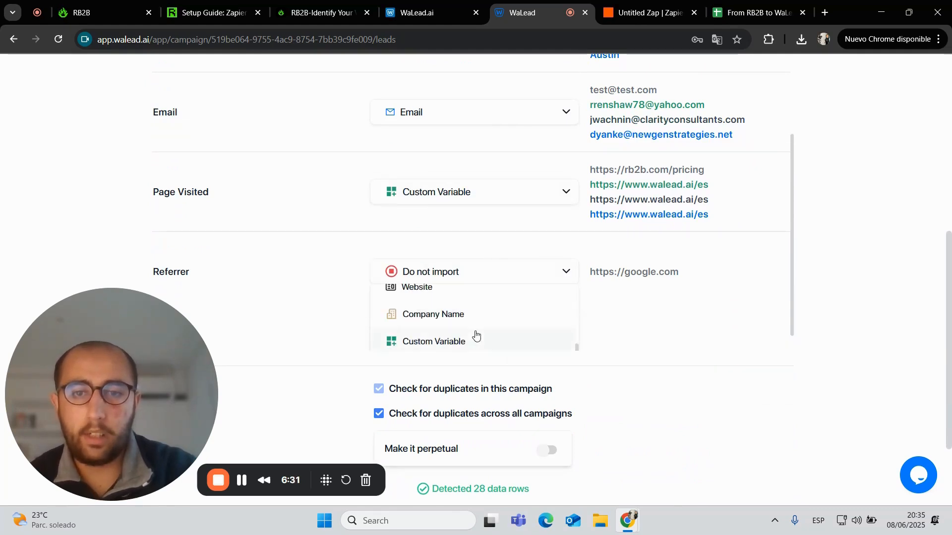
click(469, 341)
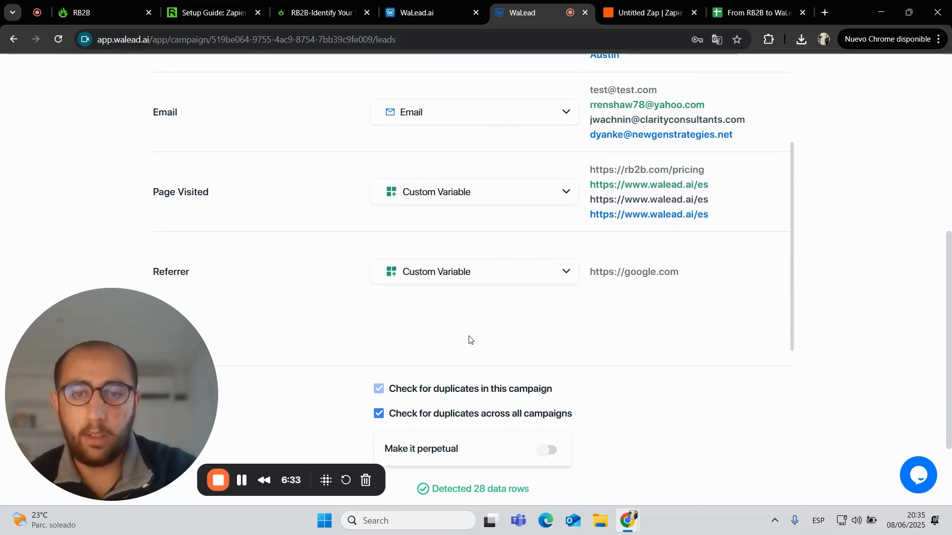
scroll(468, 340, down, 2)
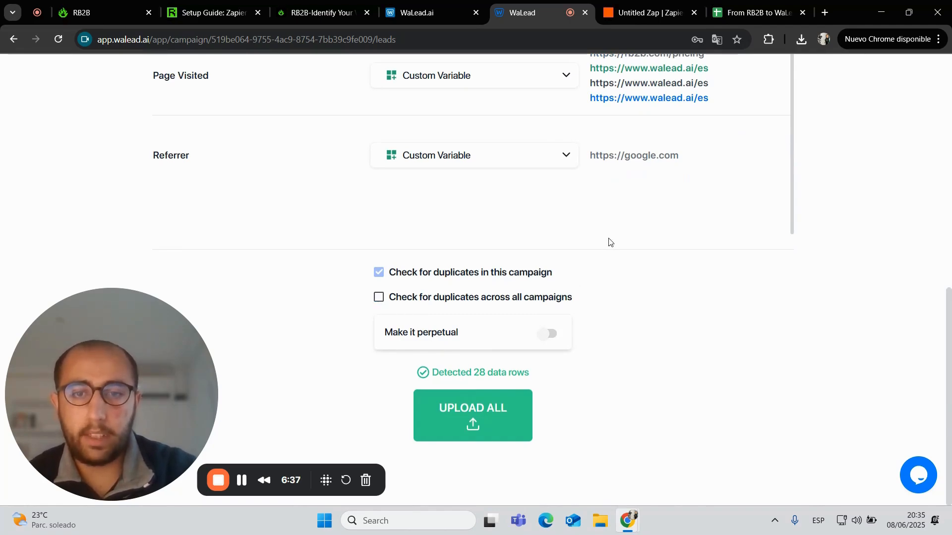
scroll(610, 242, up, 15)
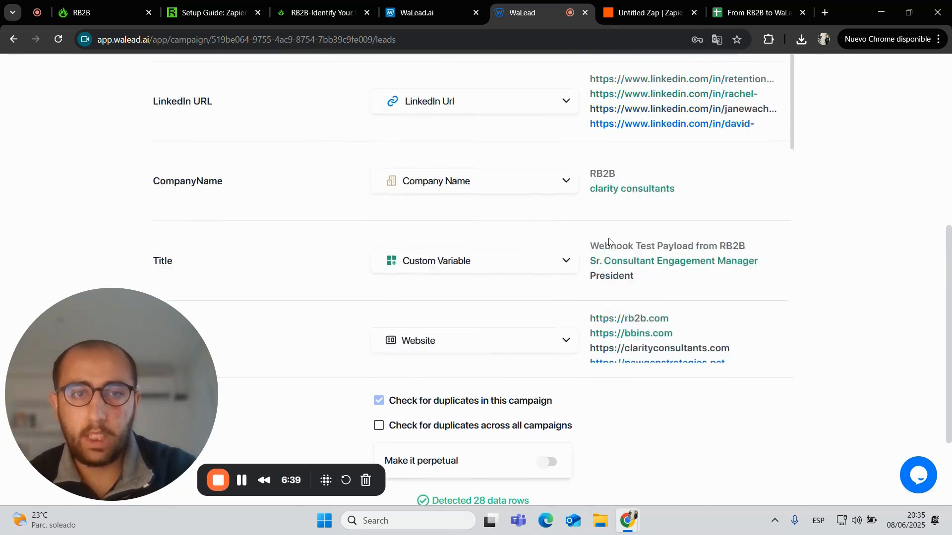
scroll(609, 242, down, 15)
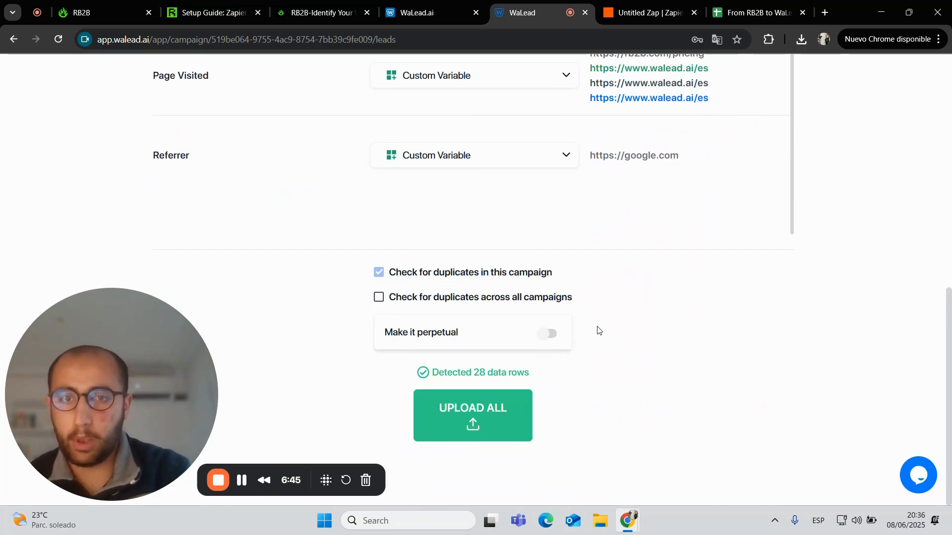
scroll(598, 330, up, 10)
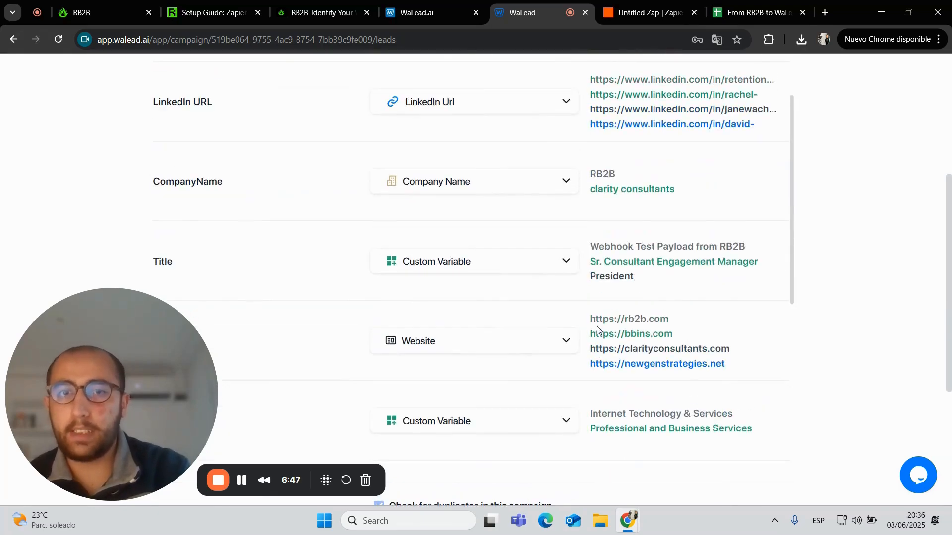
scroll(597, 330, up, 1)
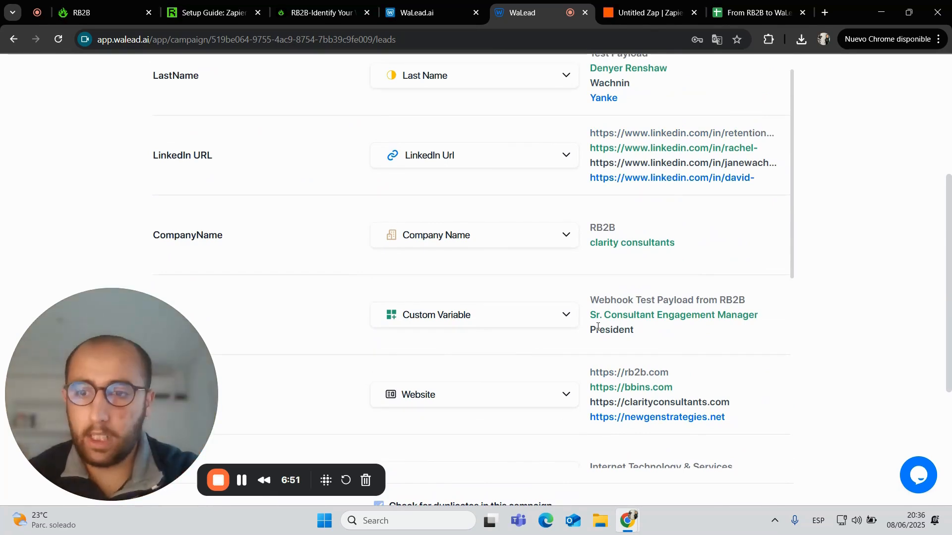
scroll(598, 327, up, 7)
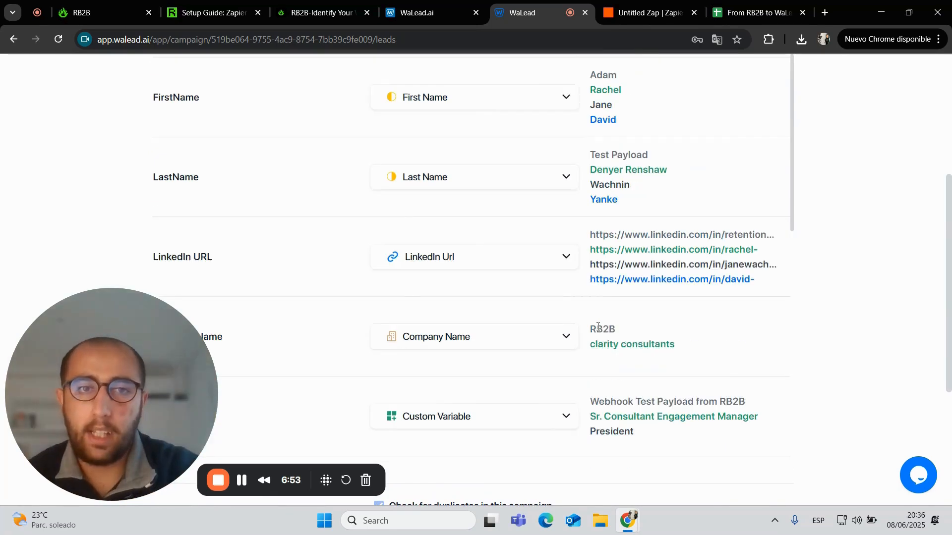
scroll(597, 328, down, 15)
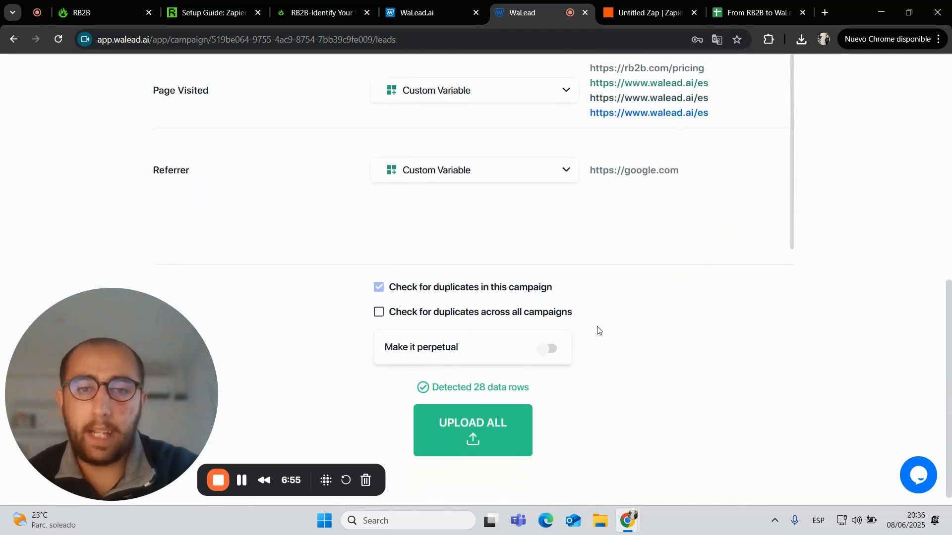
Turn on 'Make it perpetual' and set 'Update rows every' to 2 hours
click(547, 349)
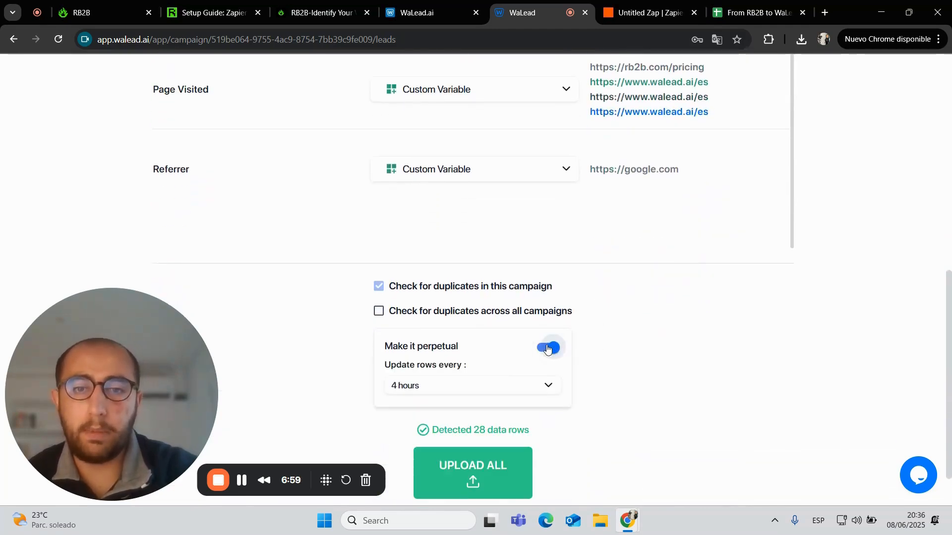
click(530, 391)
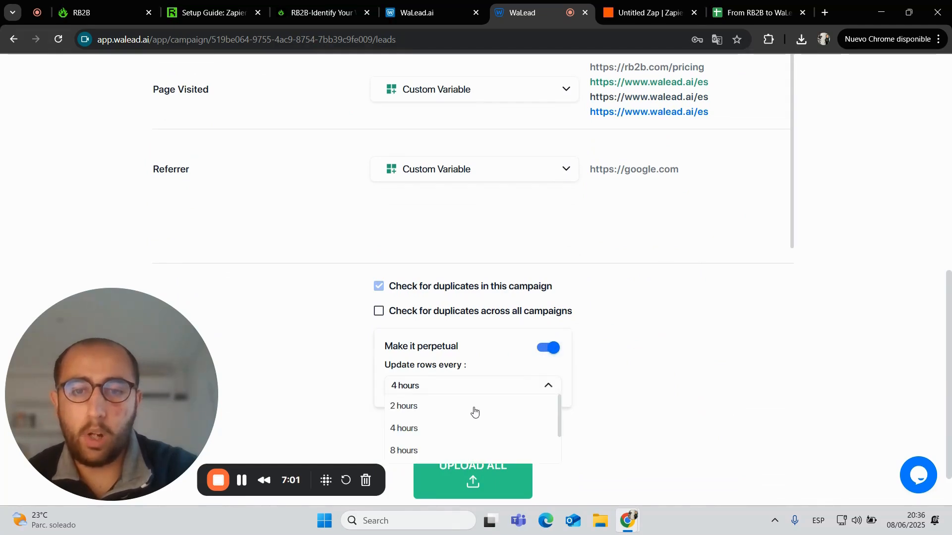
click(454, 407)
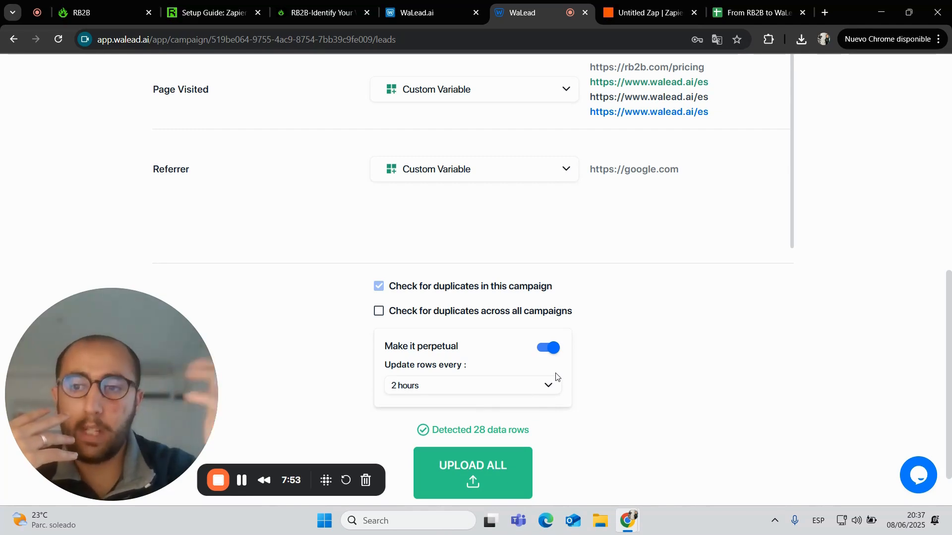
Choose UPLOAD ALL to import the 28 sheet rows as RB2B x WaLead.ai leads
click(512, 390)
click(512, 391)
scroll(585, 372, down, 1)
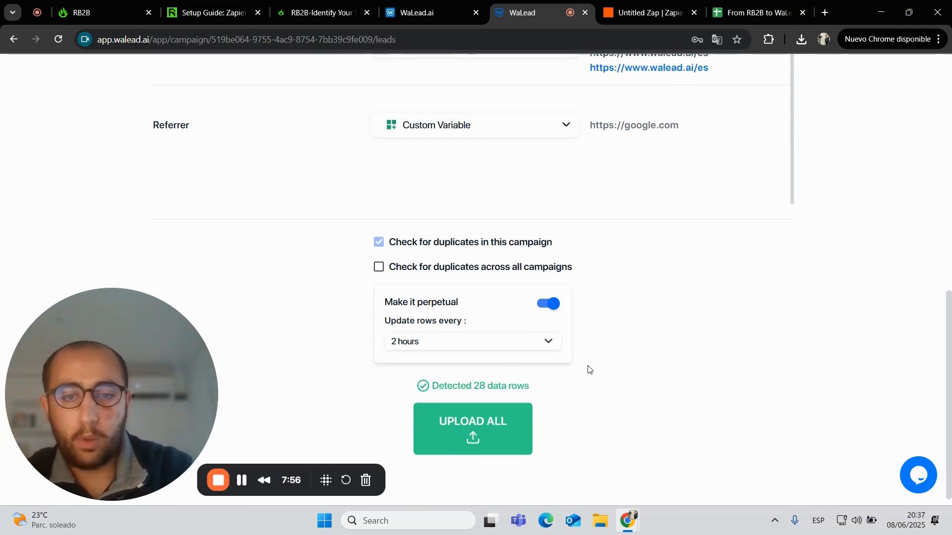
click(484, 429)
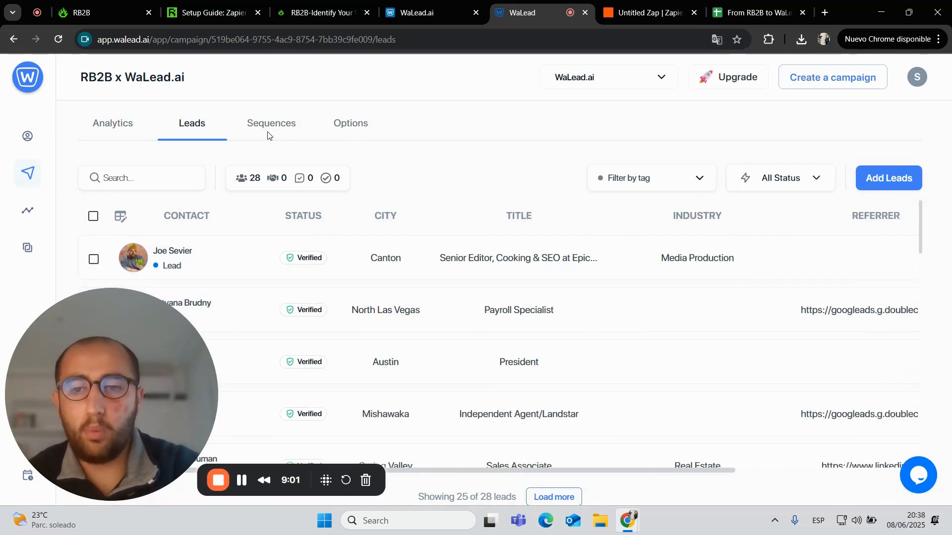
Check the Google Sheets import page shows the linked sheet updating every 2 hours
click(269, 130)
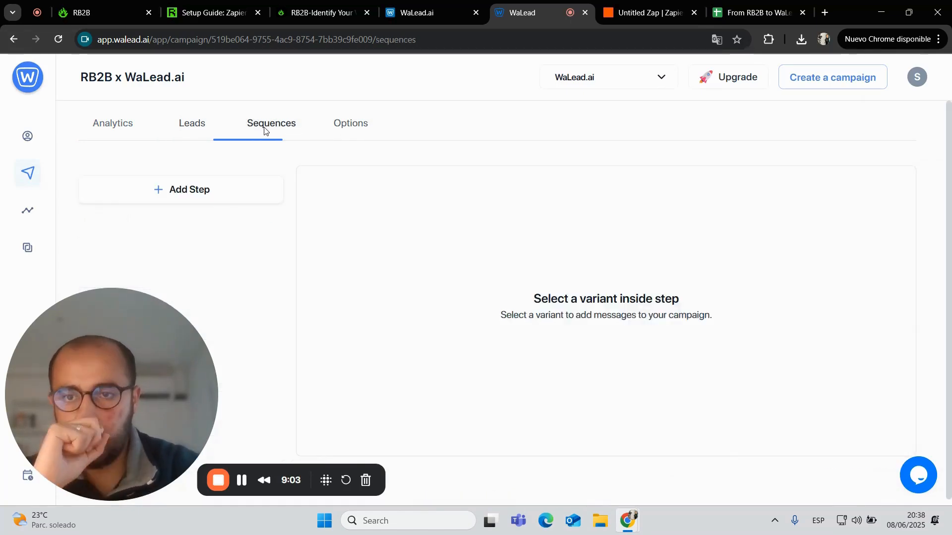
click(191, 124)
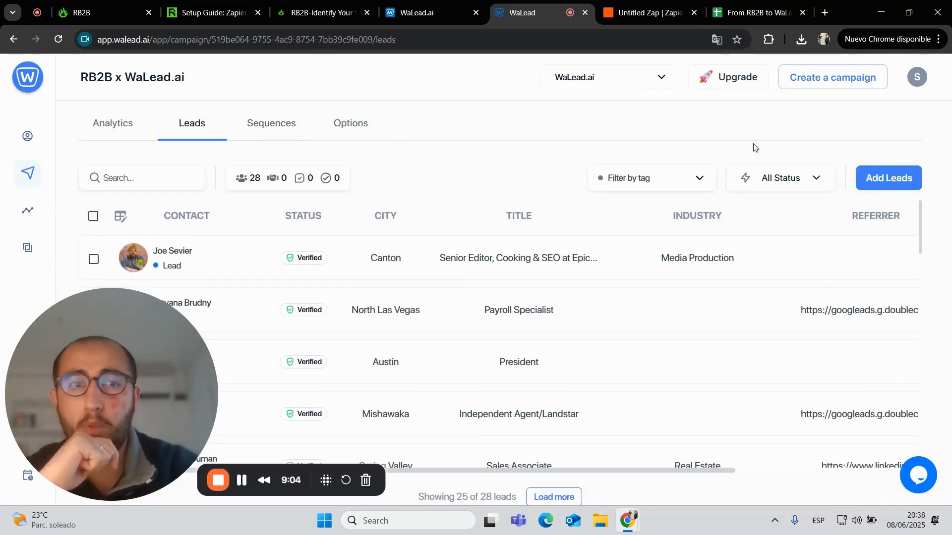
click(918, 177)
click(540, 259)
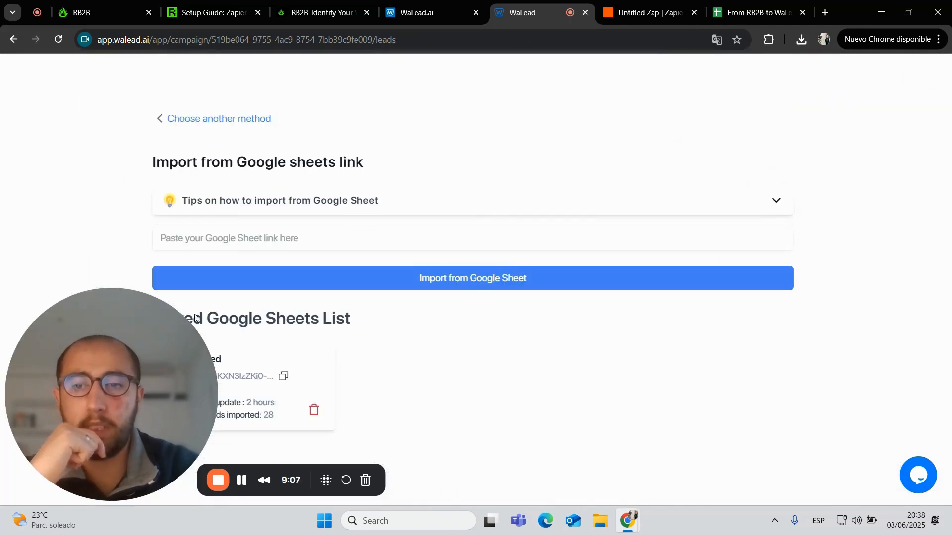
drag(165, 365, 647, 341)
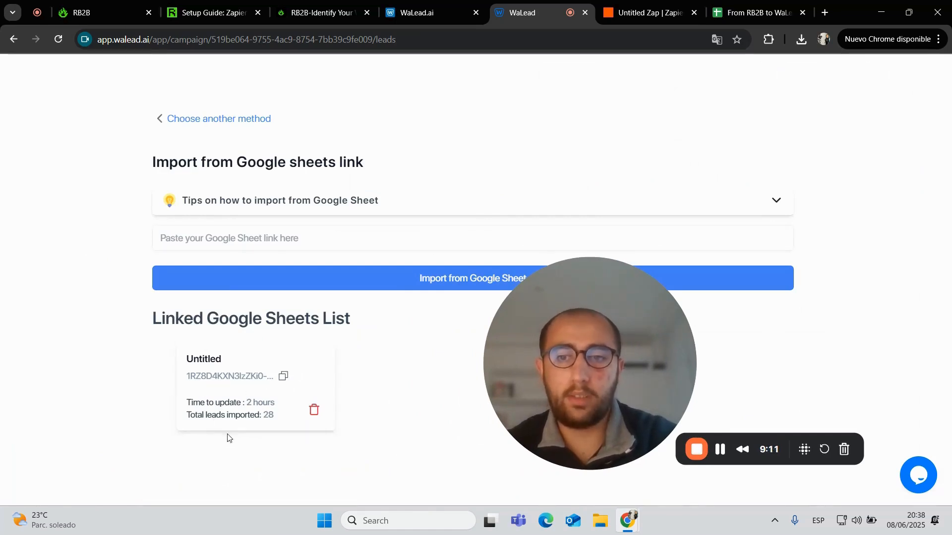
drag(575, 357, 60, 392)
Cancel adding leads, go to the Sequences tab and start adding a step
click(210, 118)
click(189, 118)
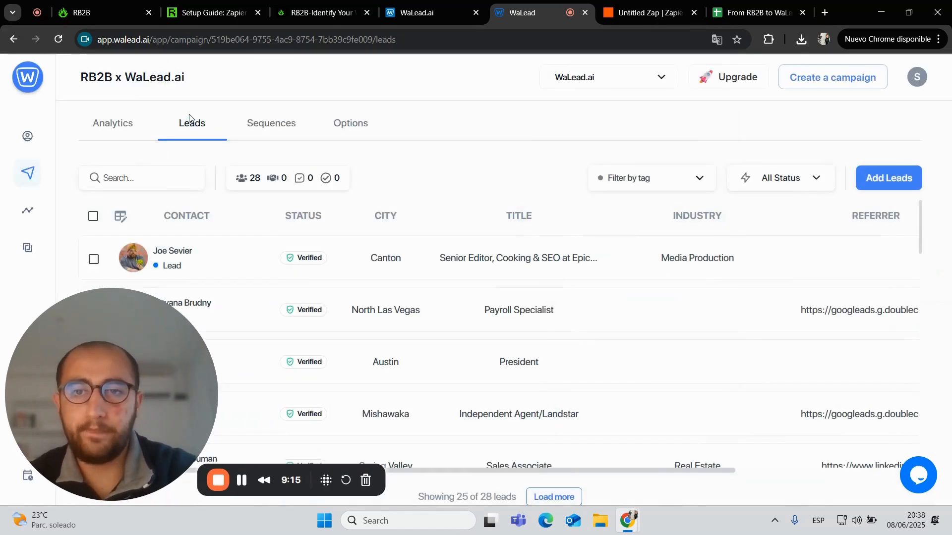
click(272, 123)
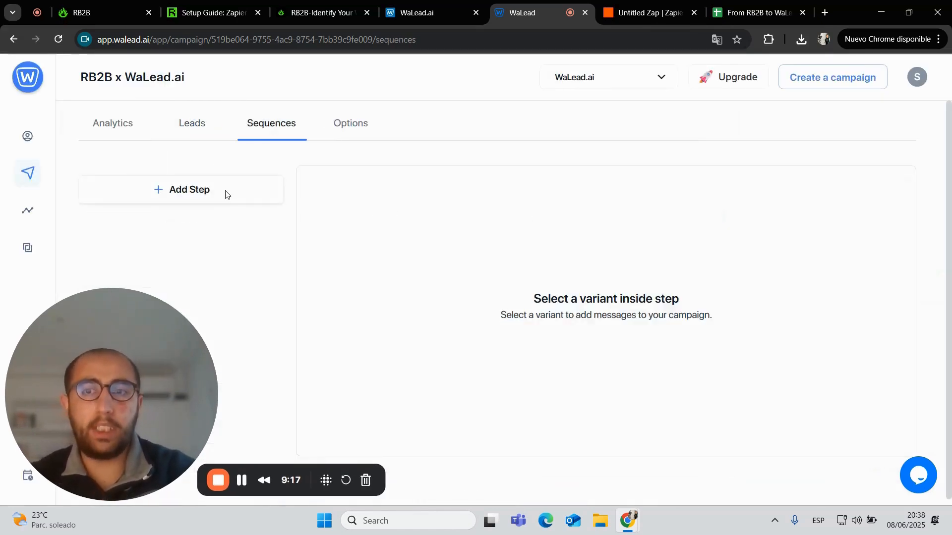
click(196, 193)
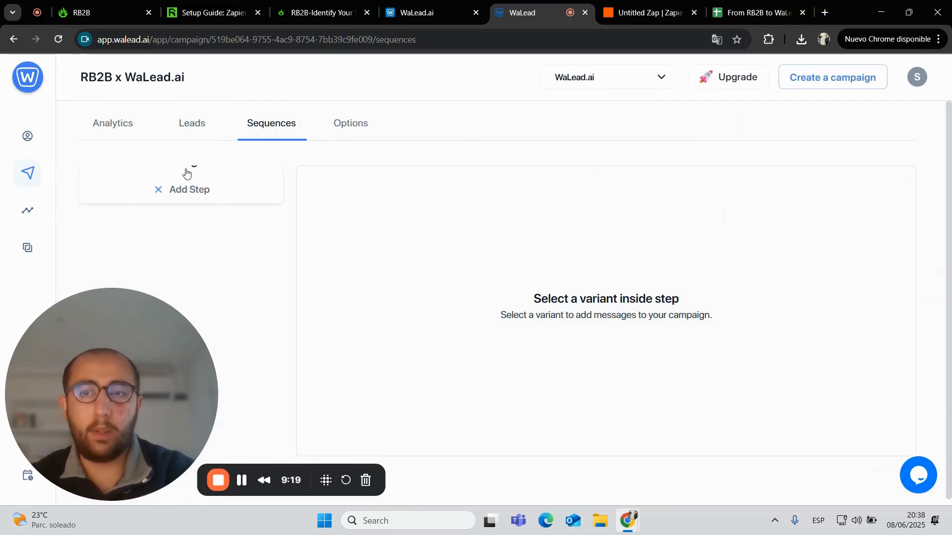
Reload the campaign page and add a Message step after the invitation
drag(146, 311, 488, 245)
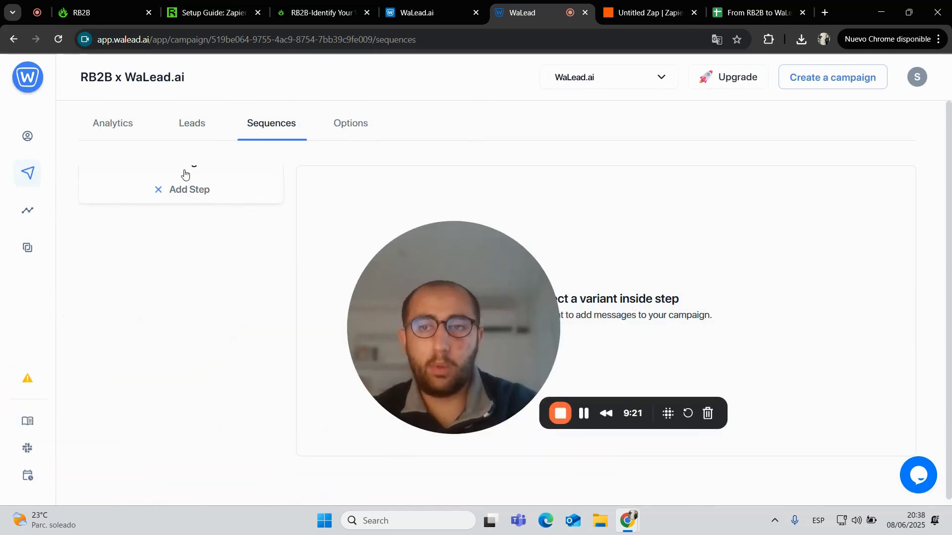
click(305, 29)
key(Return)
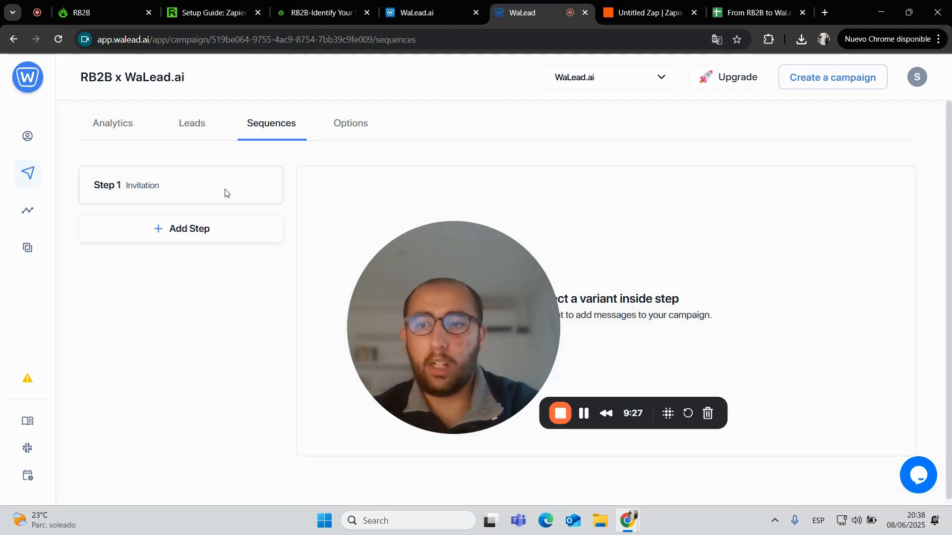
click(178, 231)
click(179, 204)
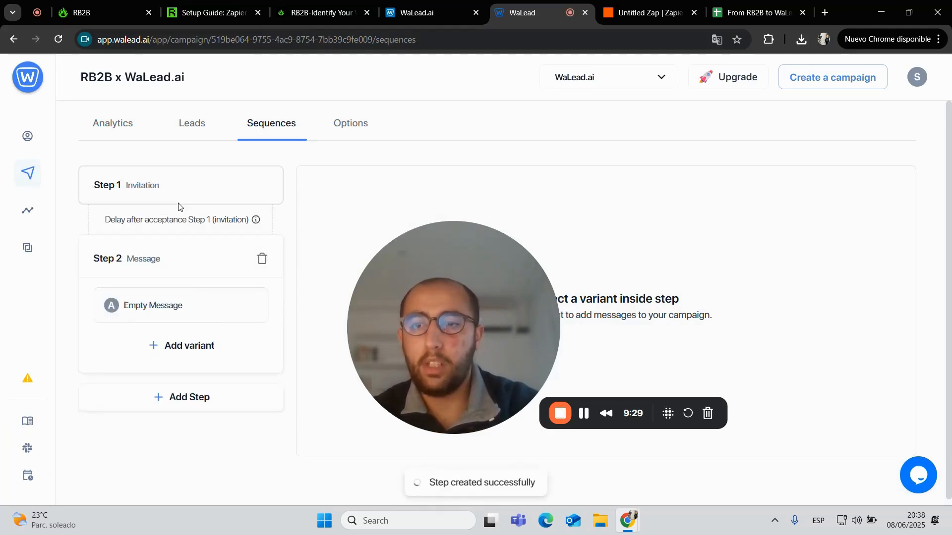
Set the wait after acceptance to 0 days and start the message with 'Hi'
click(174, 329)
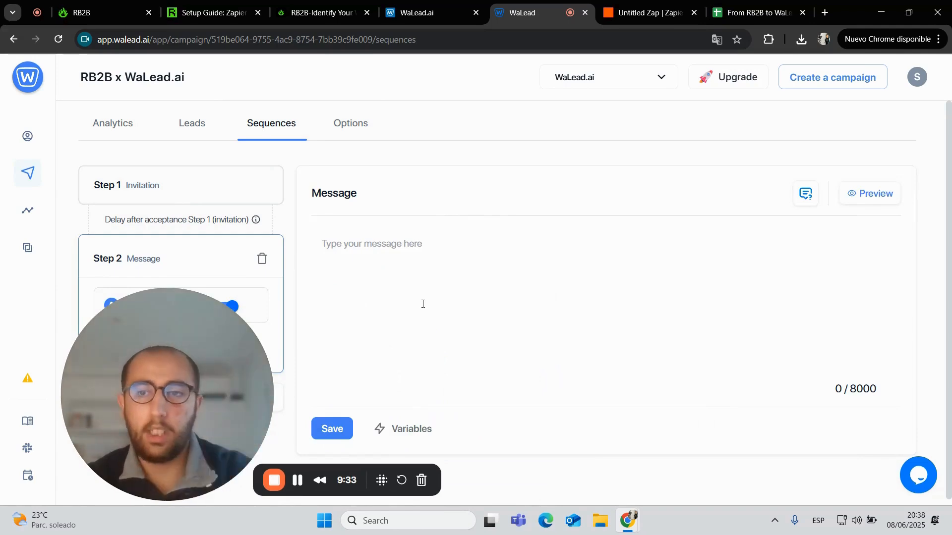
click(207, 232)
double_click(185, 244)
text(0)
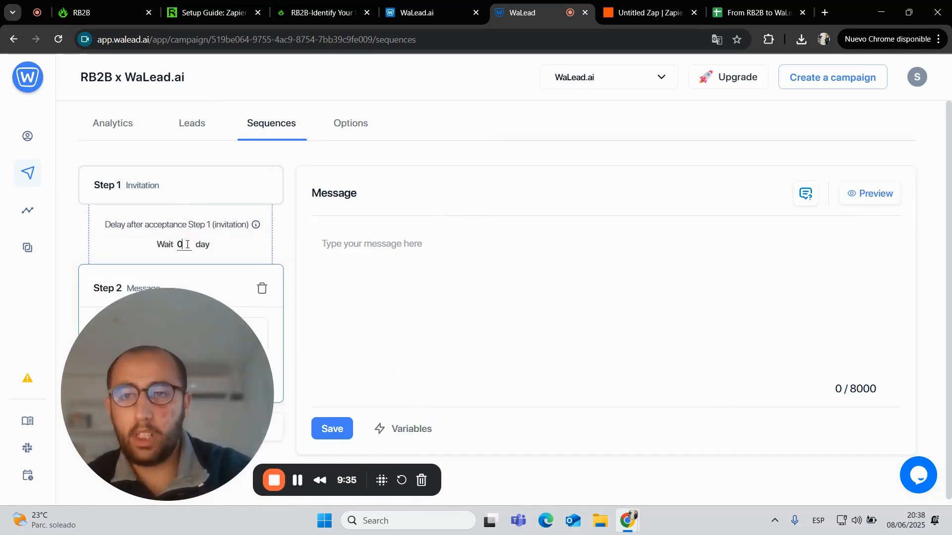
click(342, 254)
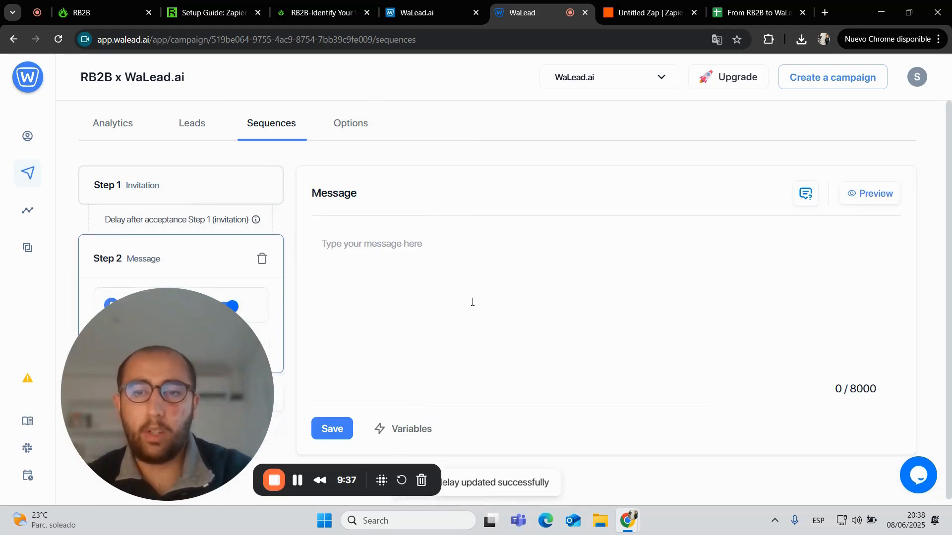
text(Hi,)
key(BackSpace)
key(BackSpace)
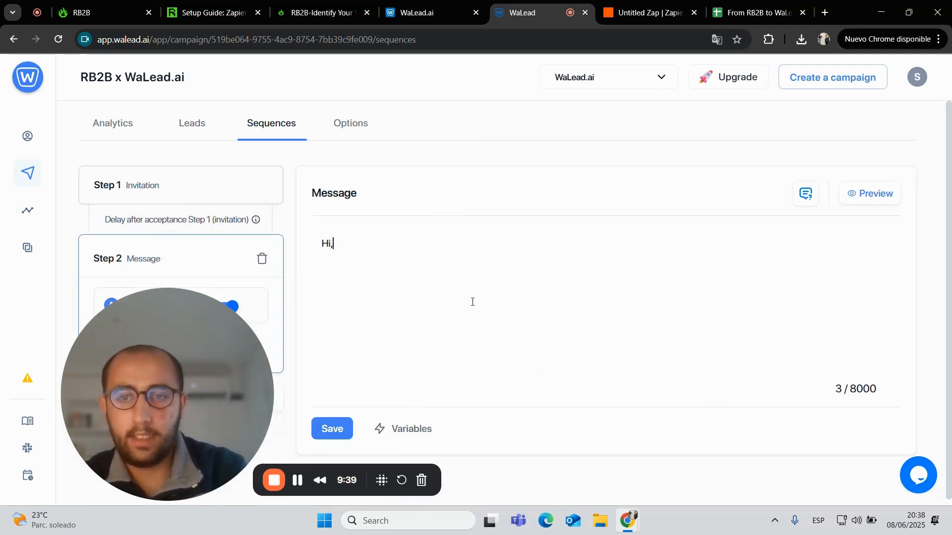
Insert the {{firstName}} variable after 'Hi', then add ', I say your LinkedIn post just yesterday'
click(412, 430)
click(423, 276)
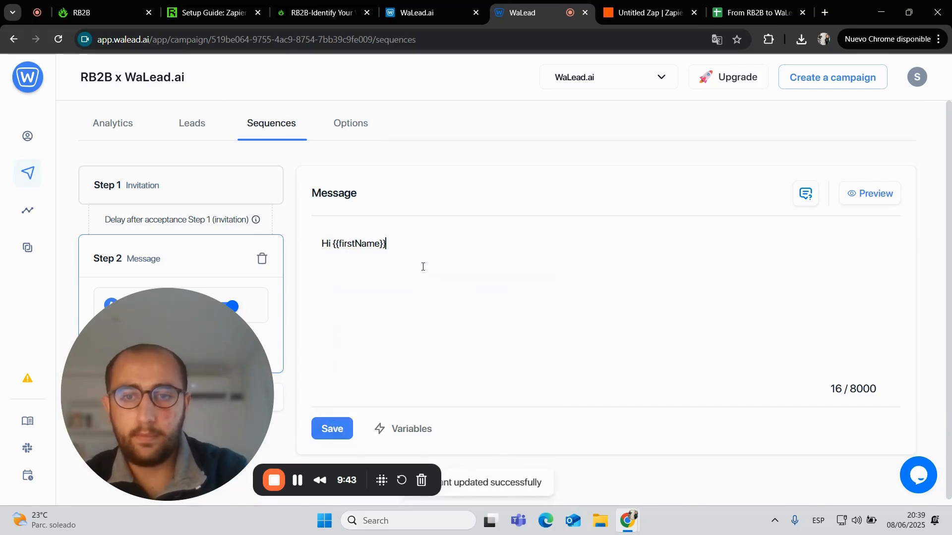
text(, I)
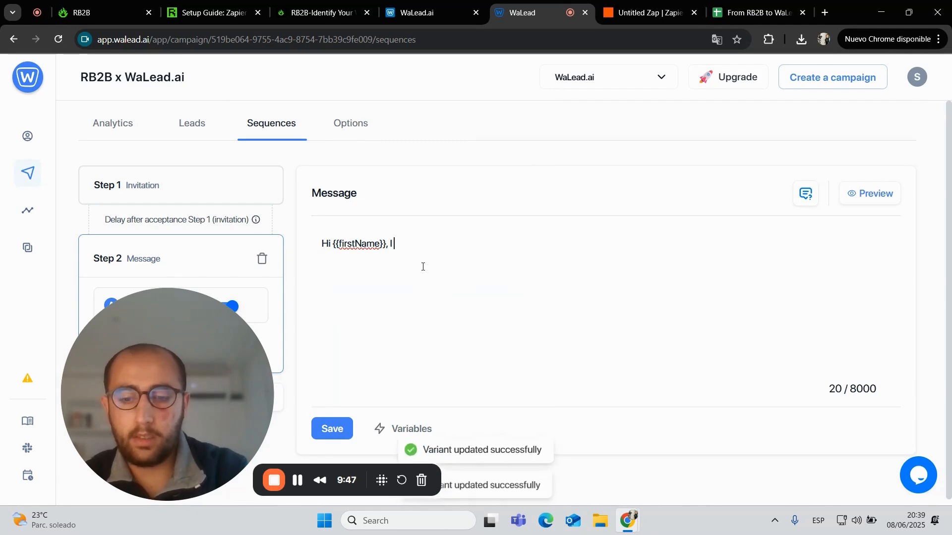
text( say to)
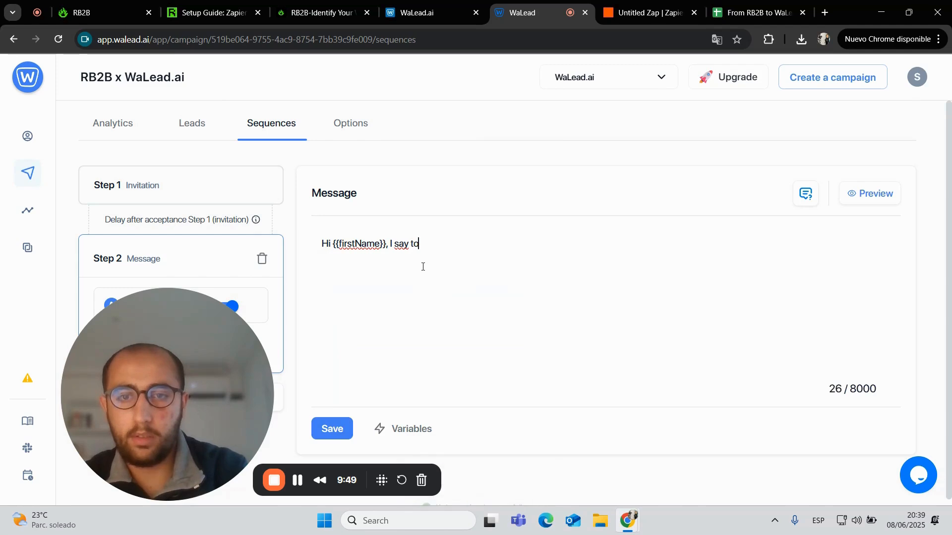
key(BackSpace)
key(BackSpace)
text(youw)
key(BackSpace)
key(BackSpace)
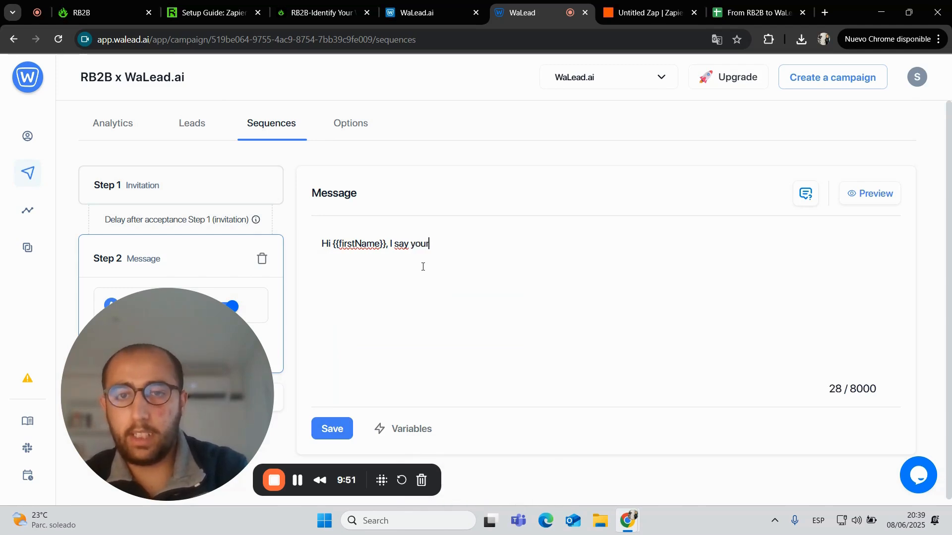
text(r Linked po)
key(BackSpace)
key(BackSpace)
key(BackSpace)
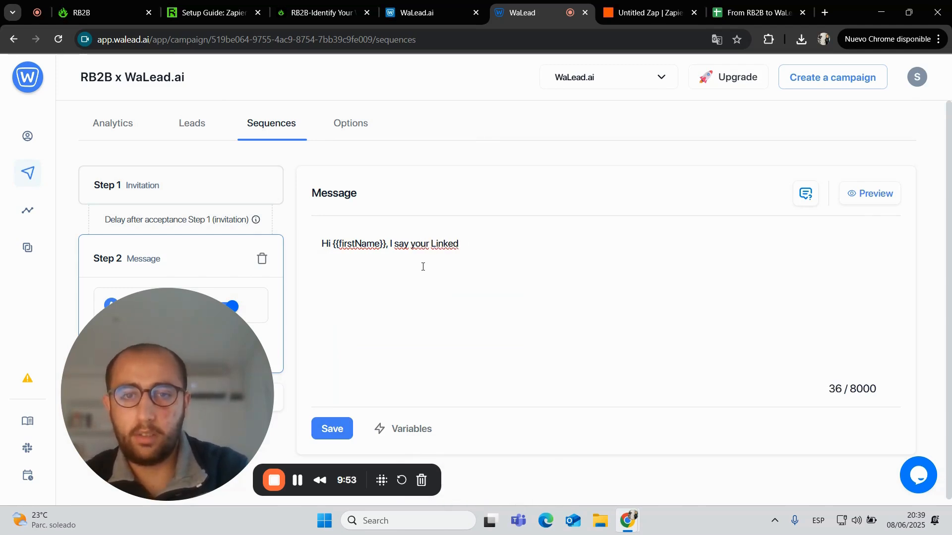
text(In psot)
key(BackSpace)
key(BackSpace)
key(BackSpace)
key(BackSpace)
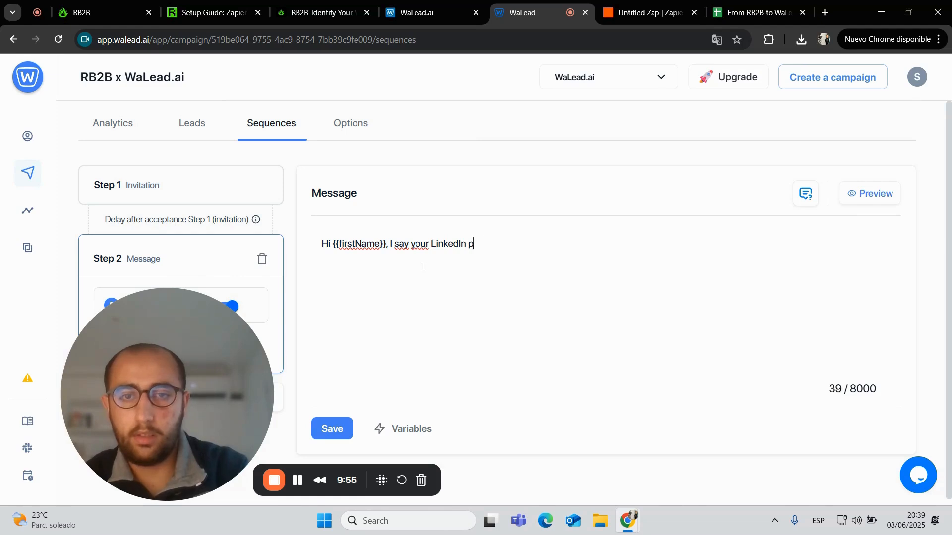
text(ost just yesyerd)
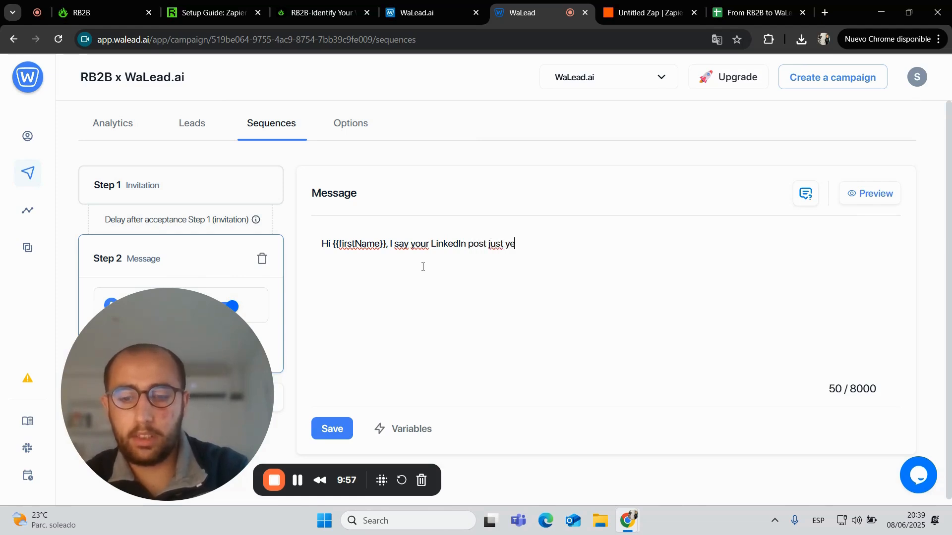
key(BackSpace)
key(BackSpace)
key(BackSpace)
key(BackSpace)
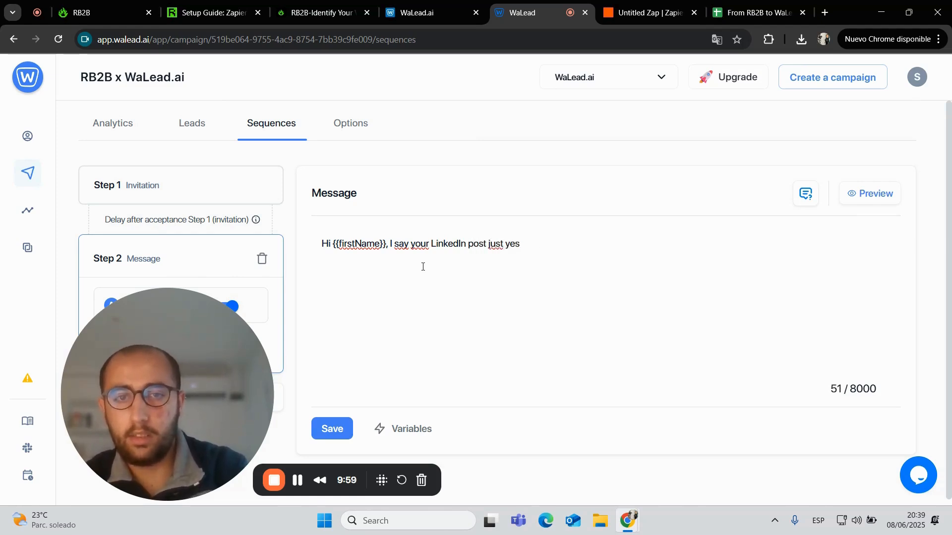
text(yer)
key(BackSpace)
key(BackSpace)
key(BackSpace)
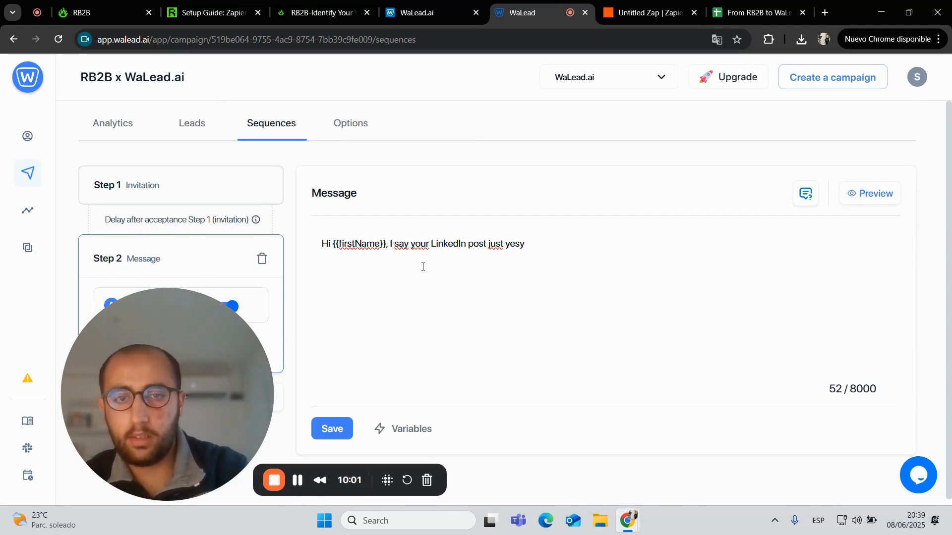
text(terday)
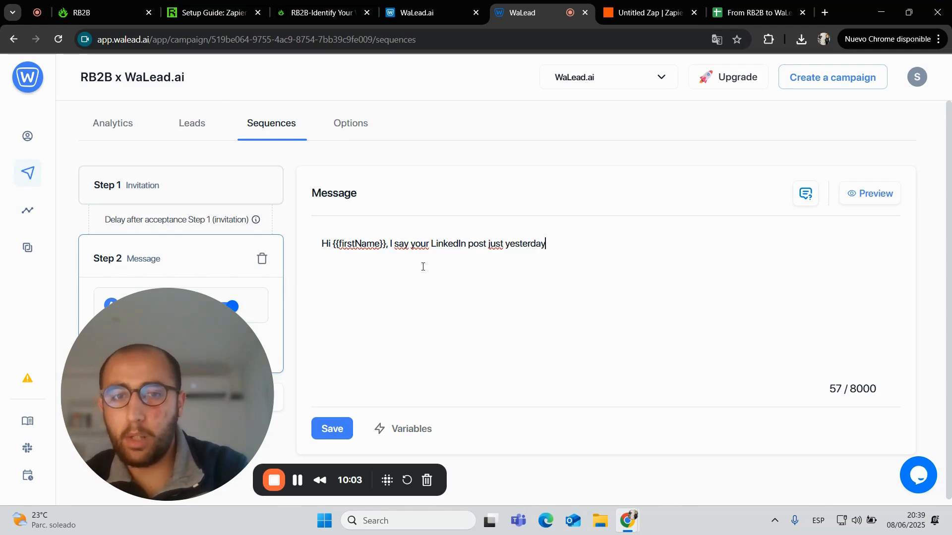